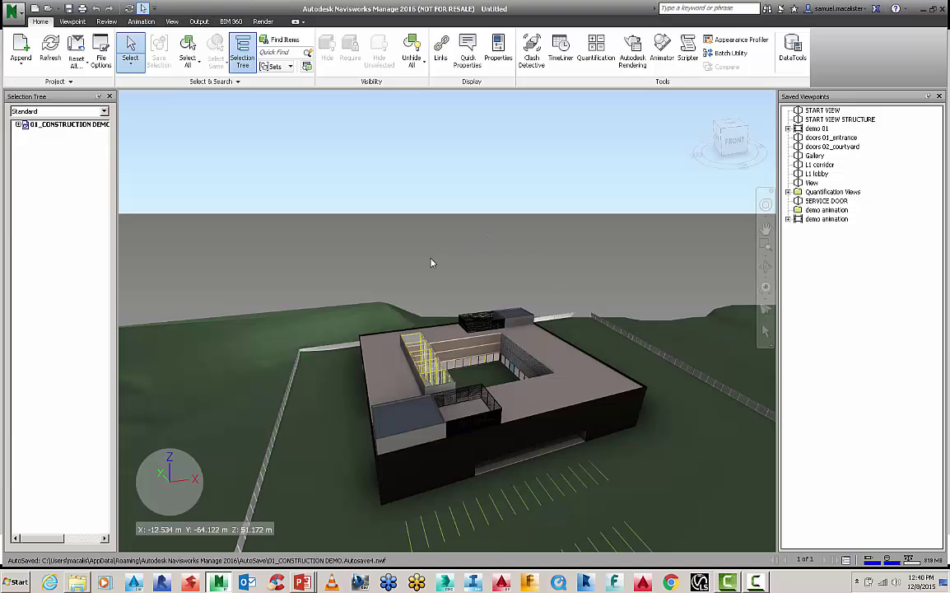
Orbit to look down on the building, then start a Merge of Crane demo.nwd with All Files type
shift+middle_drag(428, 241, 452, 356)
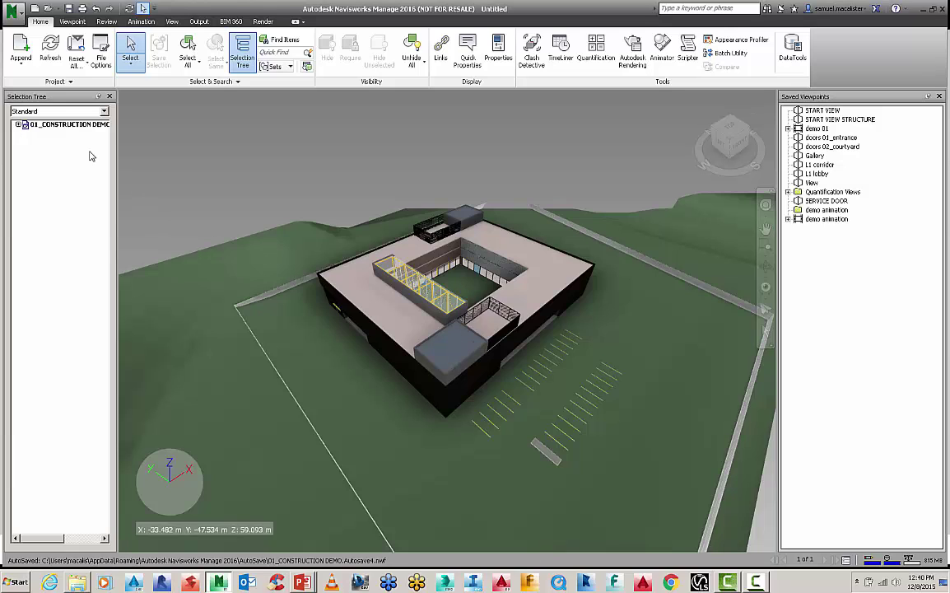
click(20, 65)
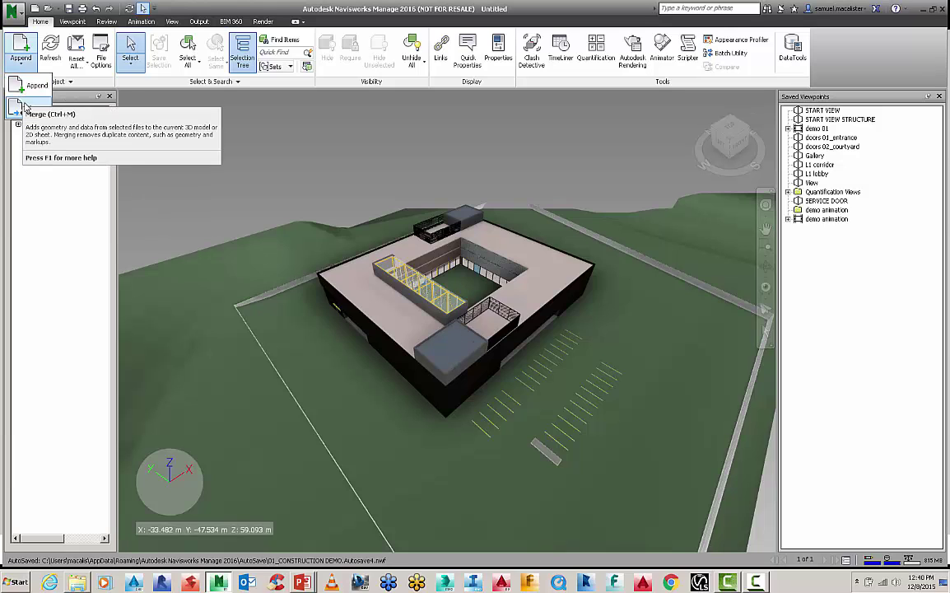
click(25, 105)
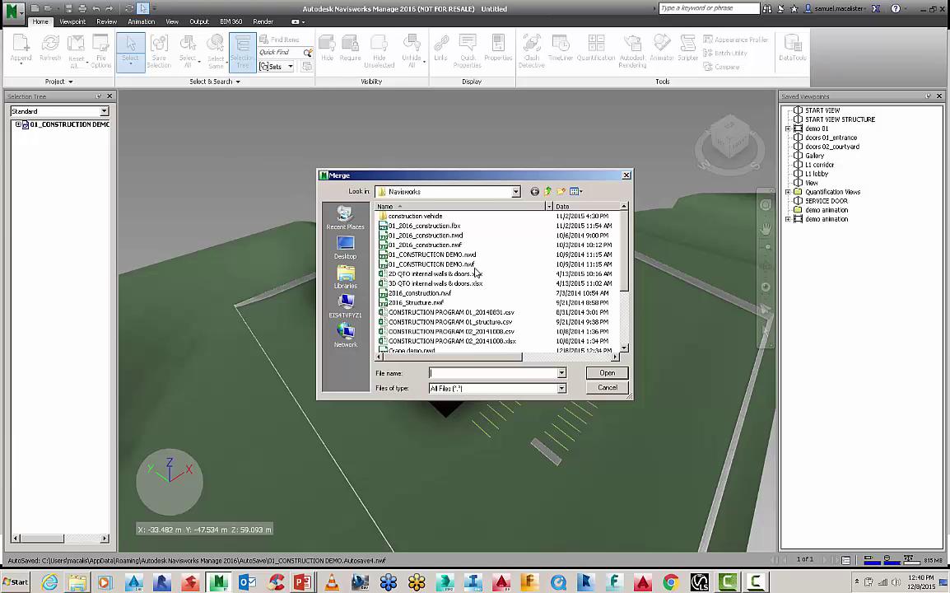
scroll(445, 300, down, 2)
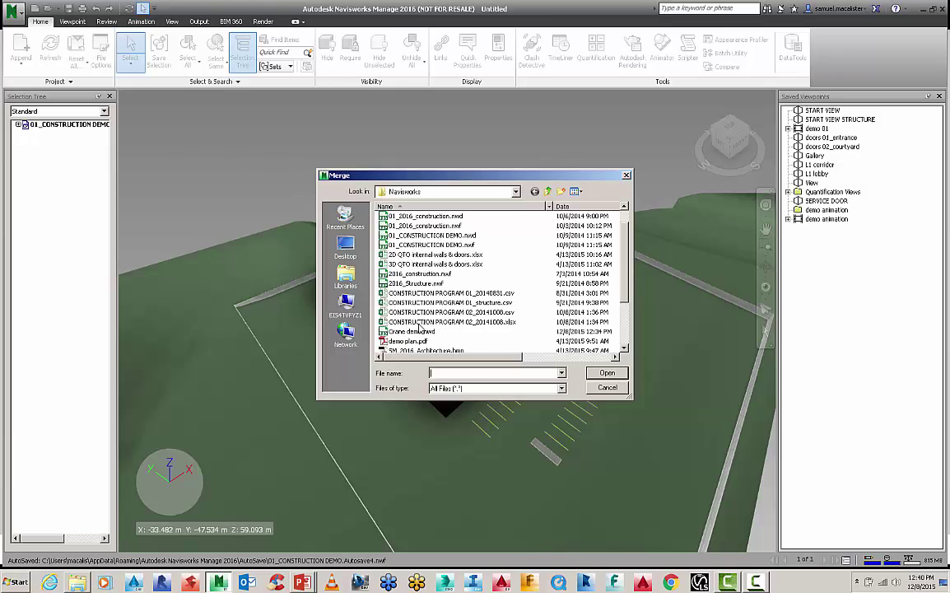
click(419, 330)
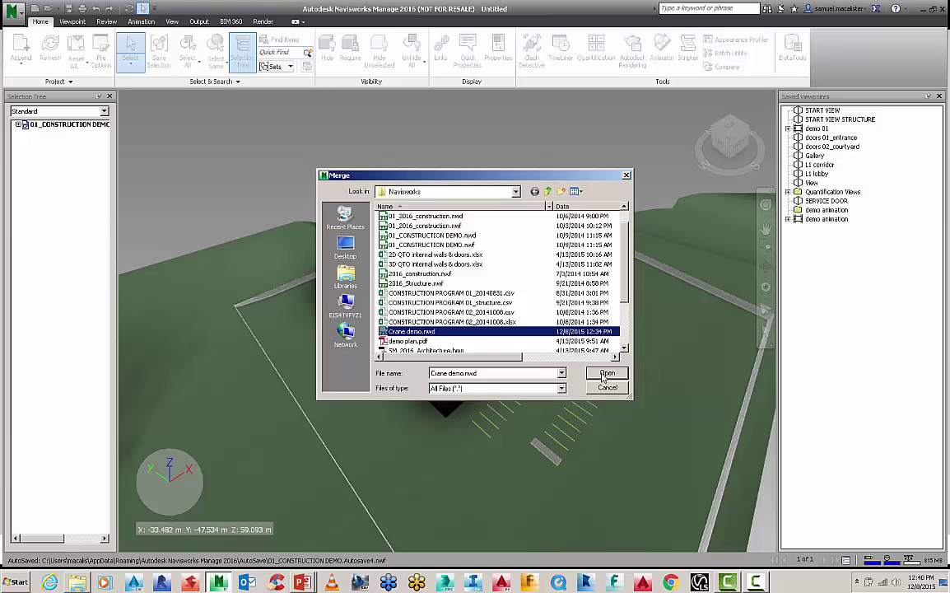
click(494, 388)
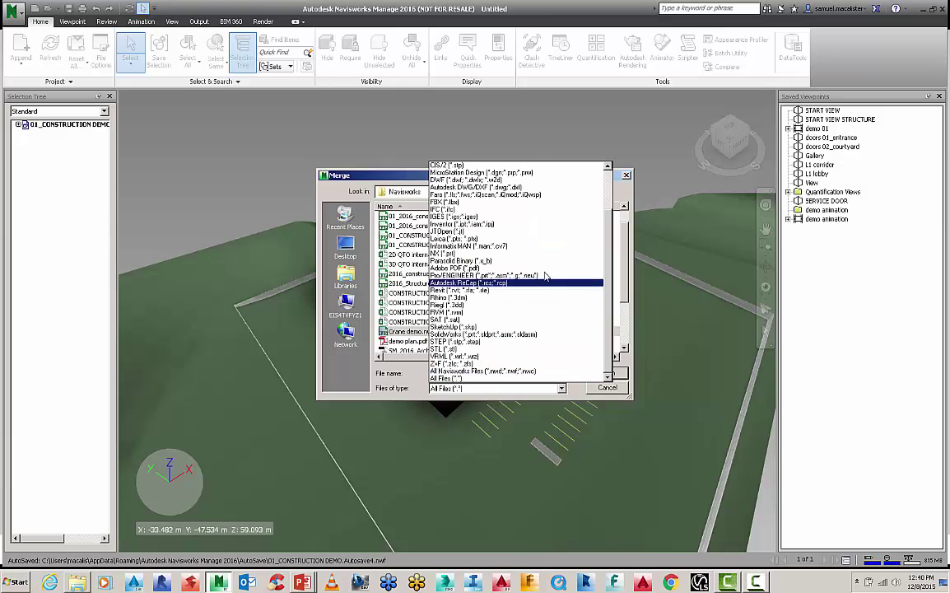
scroll(548, 237, up, 3)
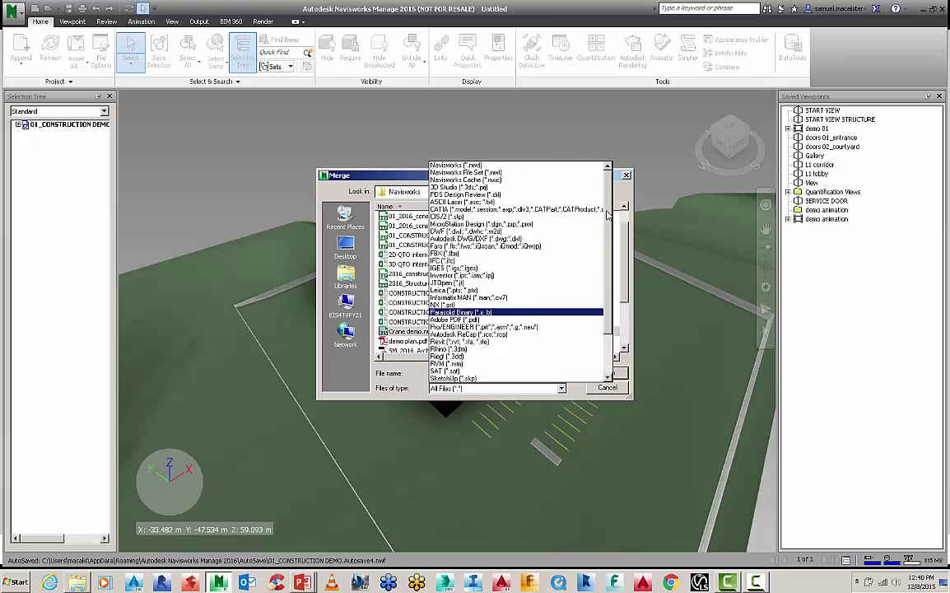
click(416, 390)
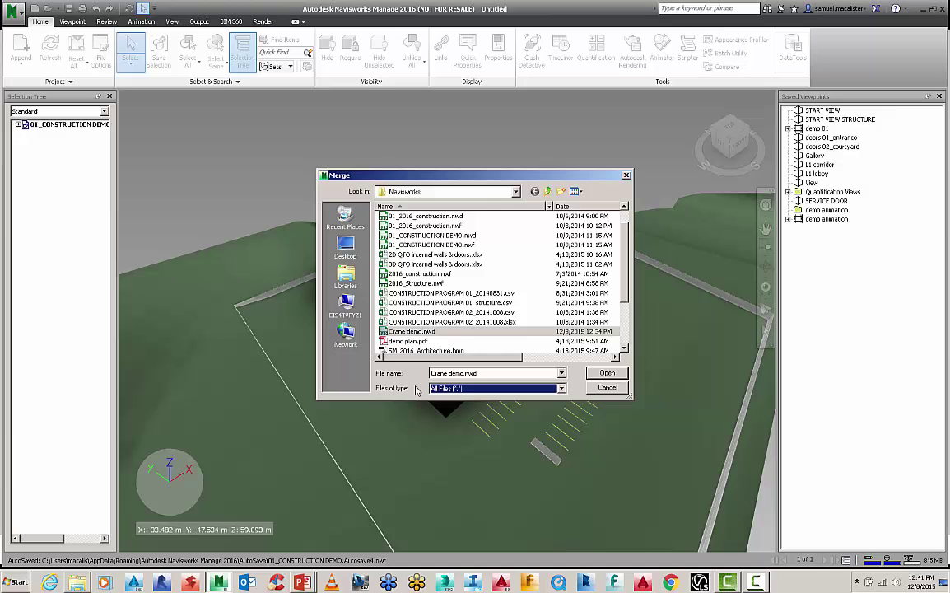
Merge Crane demo.nwd into the site, select the crane and open its Transform position fields
click(608, 375)
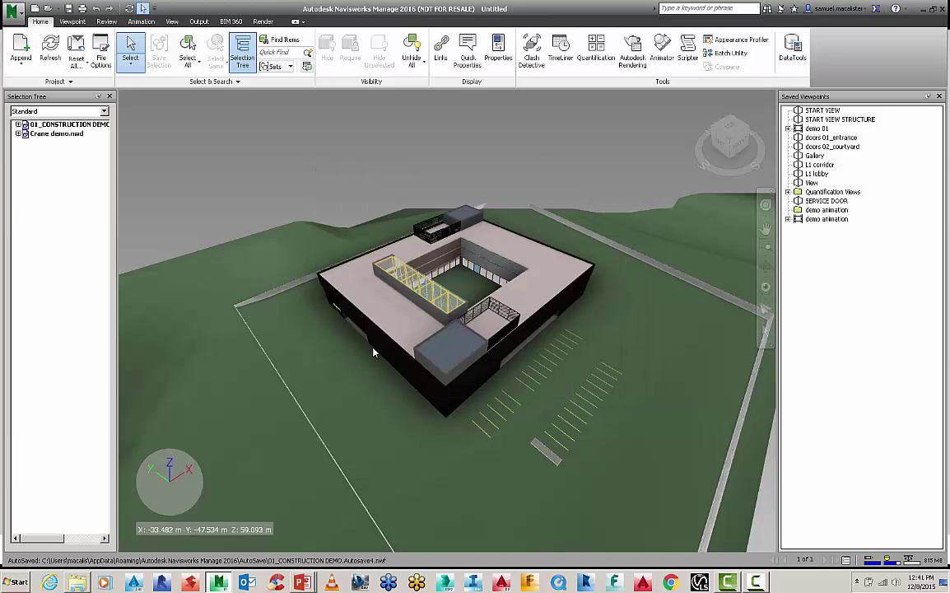
click(54, 133)
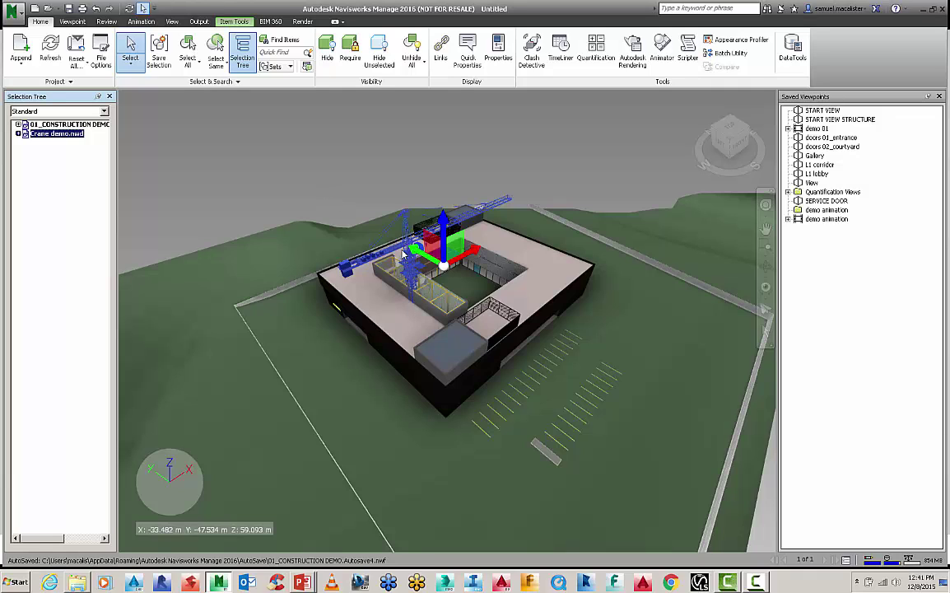
click(233, 22)
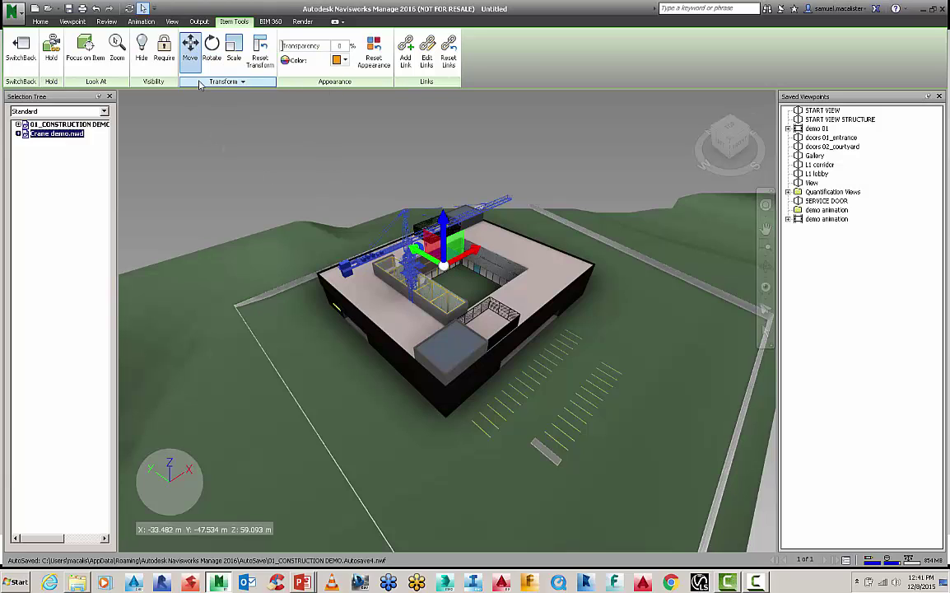
click(231, 81)
click(237, 82)
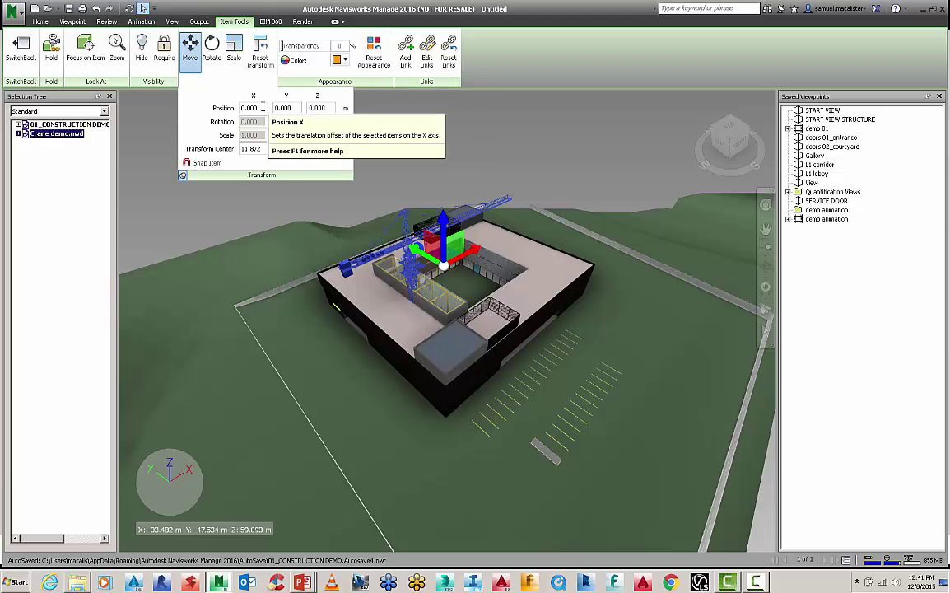
Set the crane's X position to -10 and drag it along X into the courtyard
click(217, 111)
text(-)
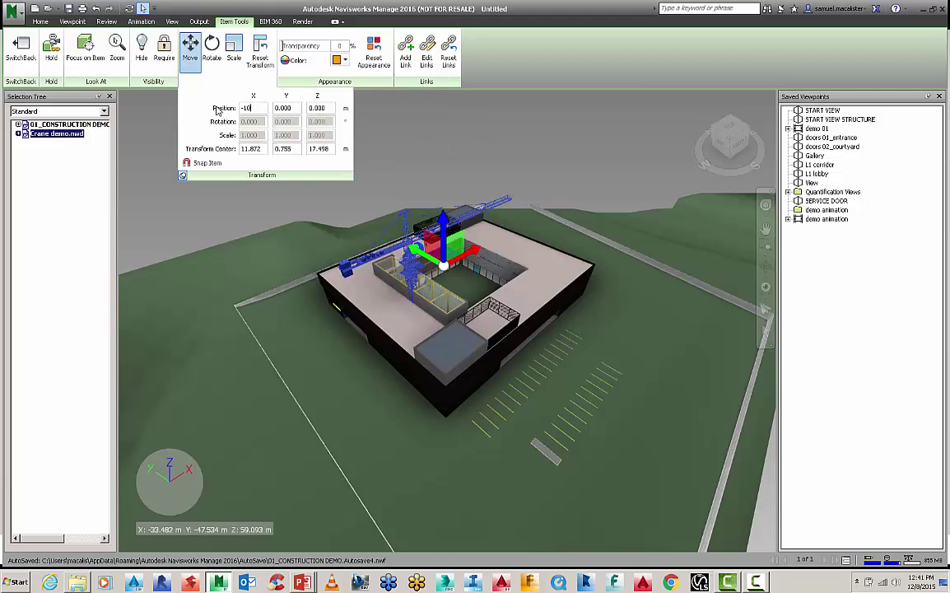
text(10)
key(Return)
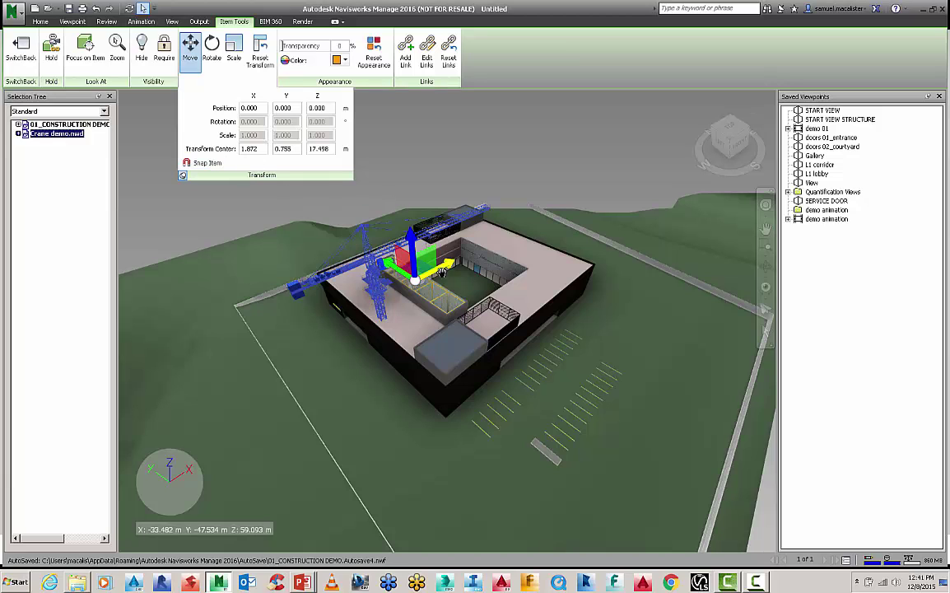
drag(444, 265, 441, 387)
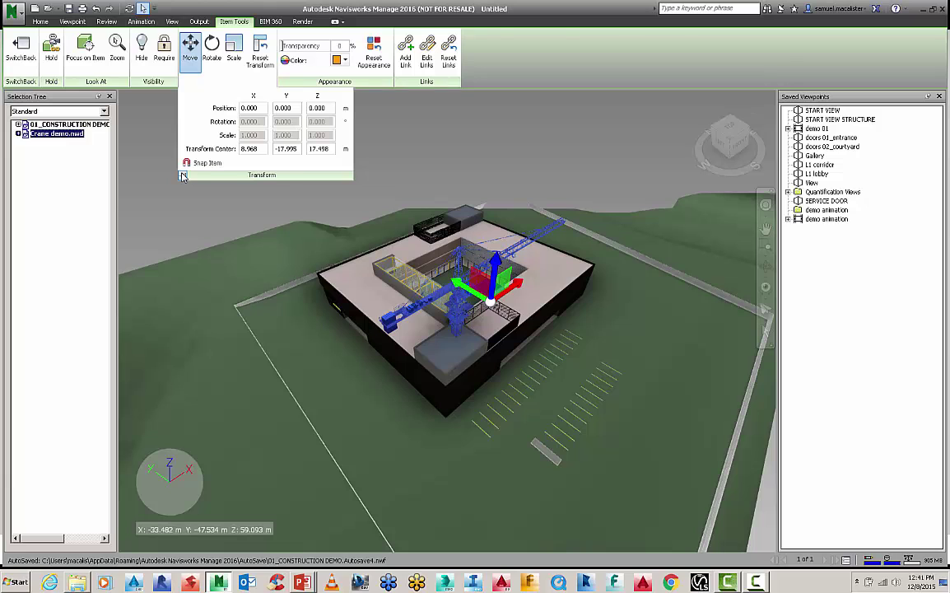
click(153, 162)
middle_drag(321, 170, 189, 230)
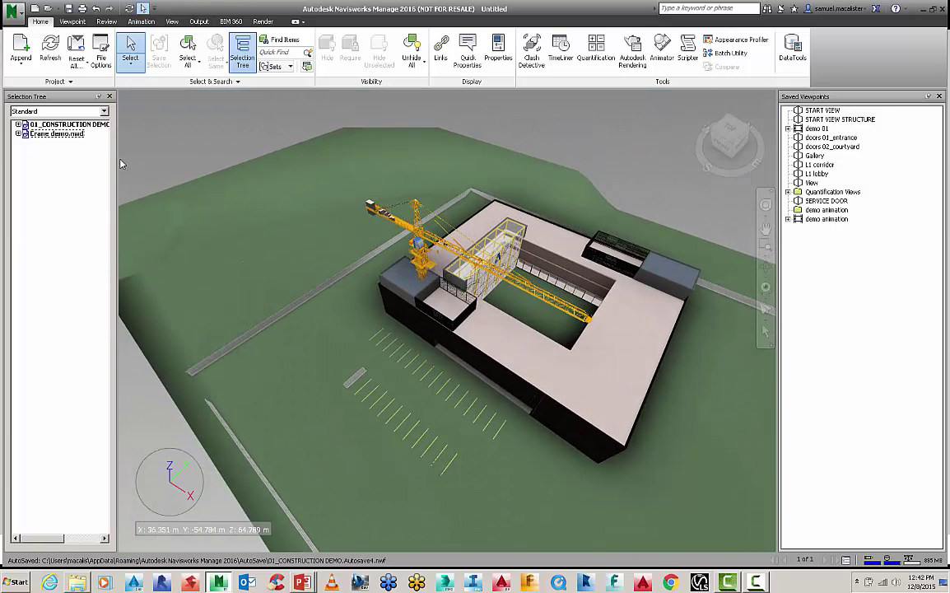
Browse the crane's parts: jib, apex rear connector, cabin_1015 and its Solid1 geometry
click(35, 134)
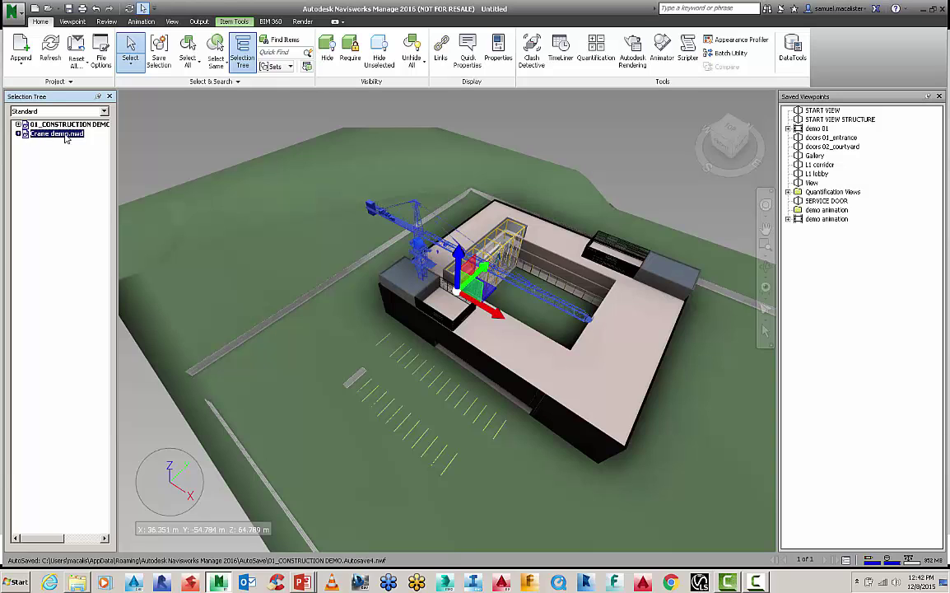
click(18, 133)
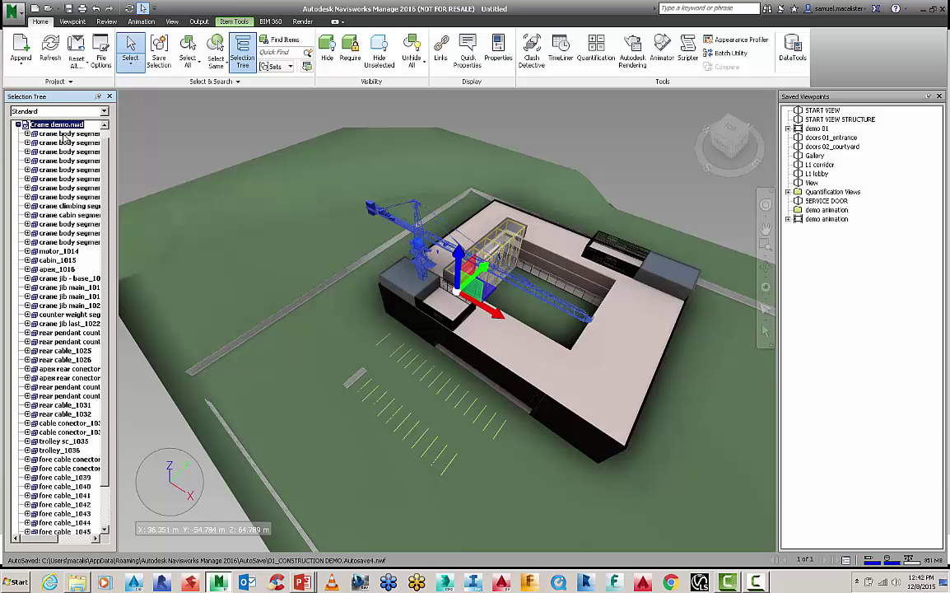
scroll(104, 257, down, 2)
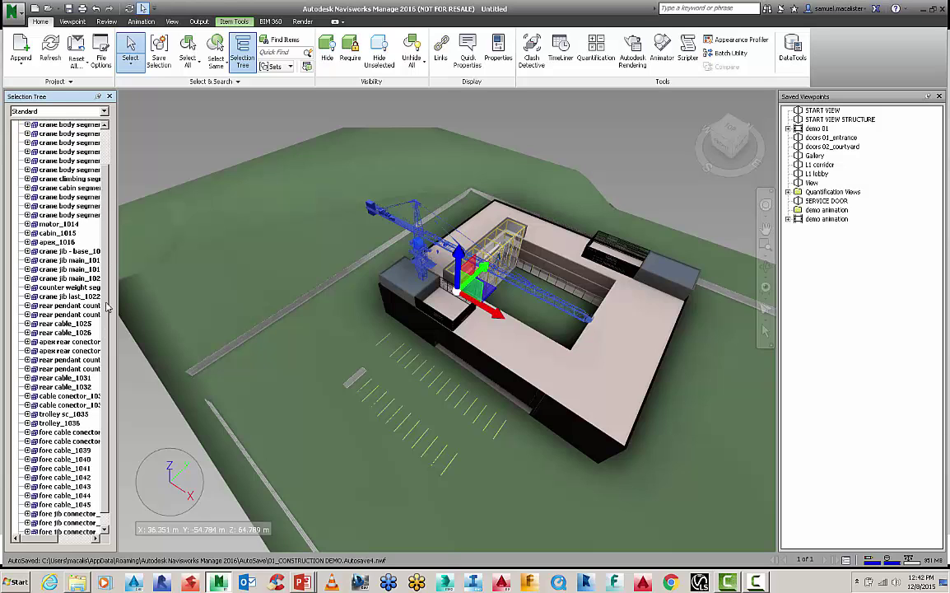
click(51, 278)
key(Escape)
click(54, 289)
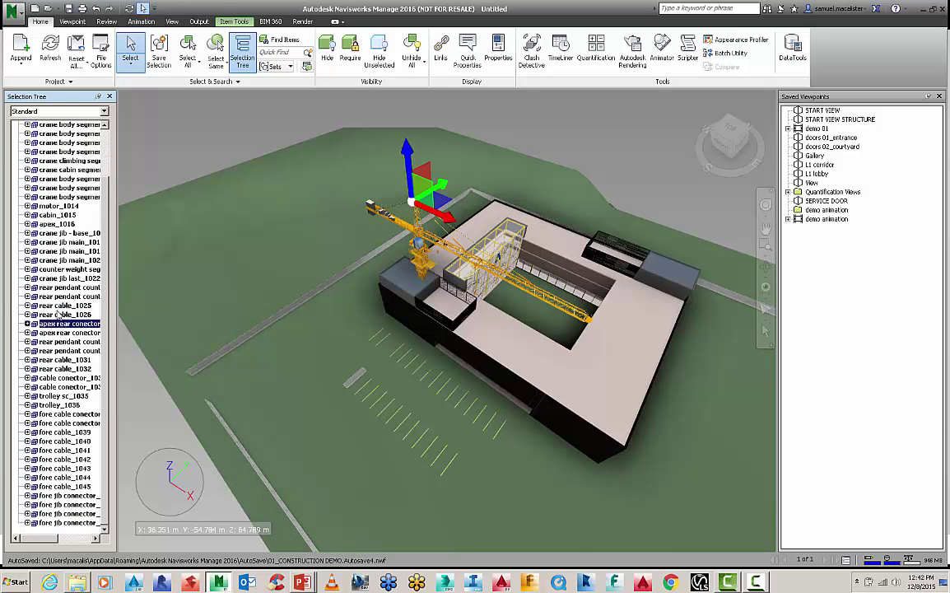
key(Escape)
click(50, 215)
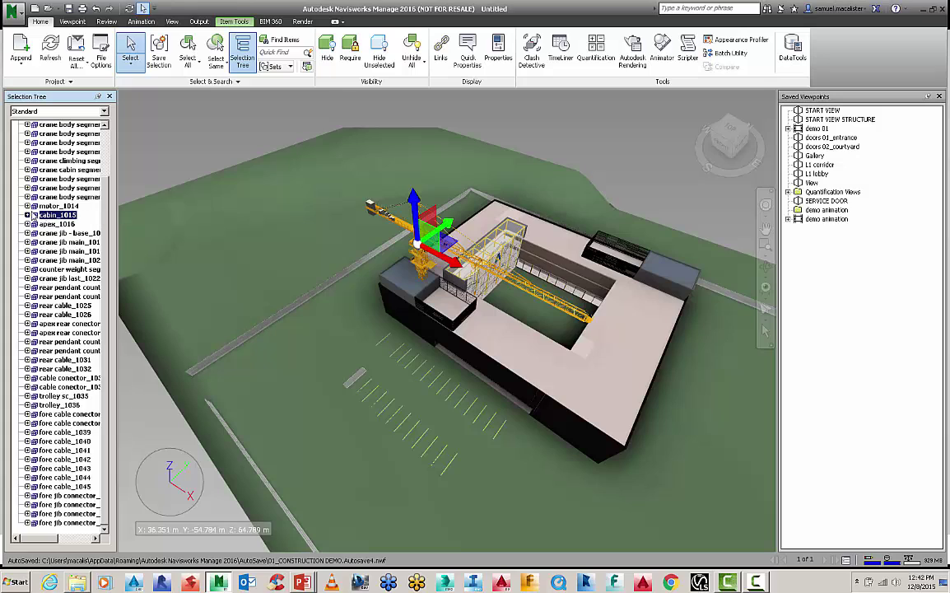
click(27, 215)
click(35, 224)
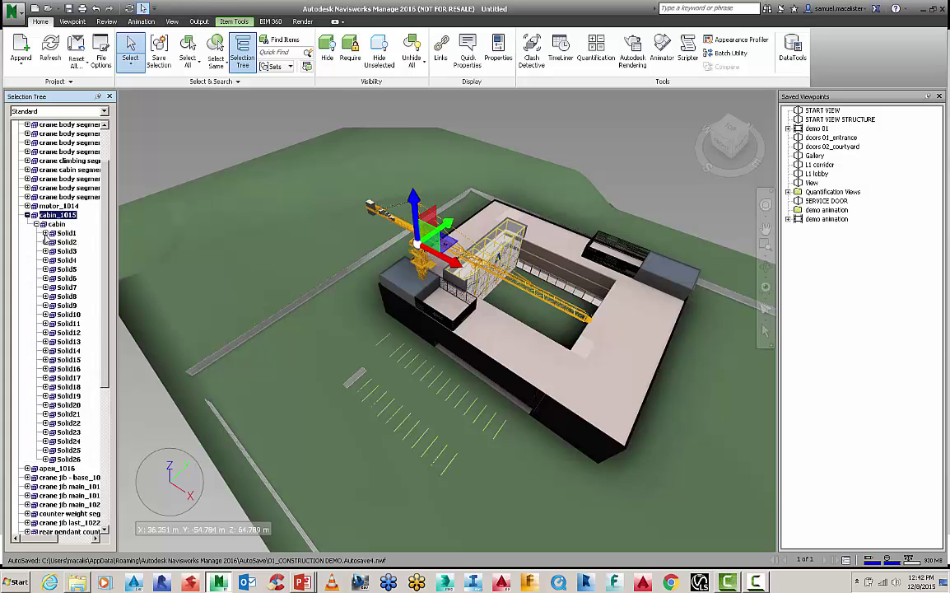
click(45, 233)
click(81, 242)
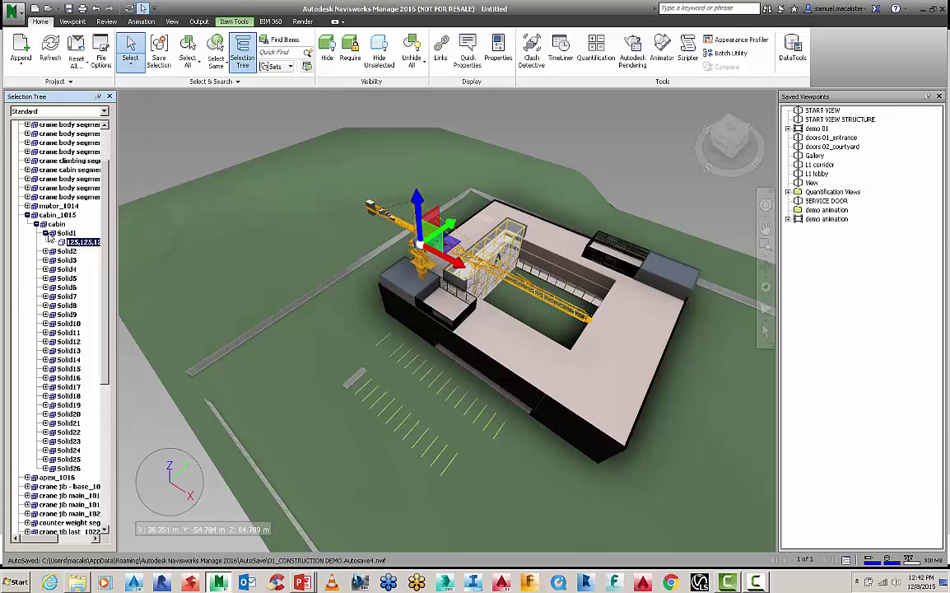
Collapse the crane's part list and show the saved selection sets down to Crane boom and Crane tower
click(27, 215)
scroll(103, 180, up, 2)
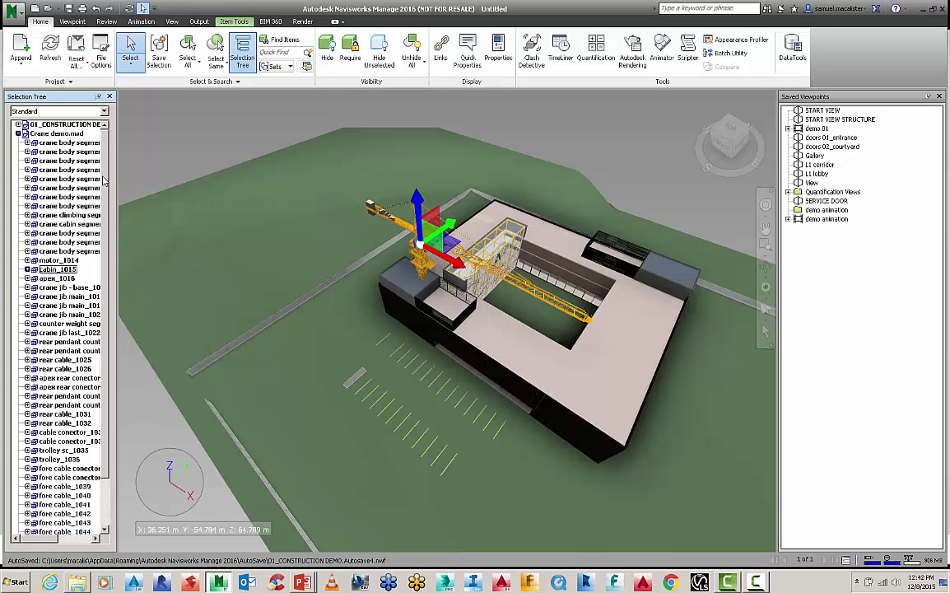
click(19, 133)
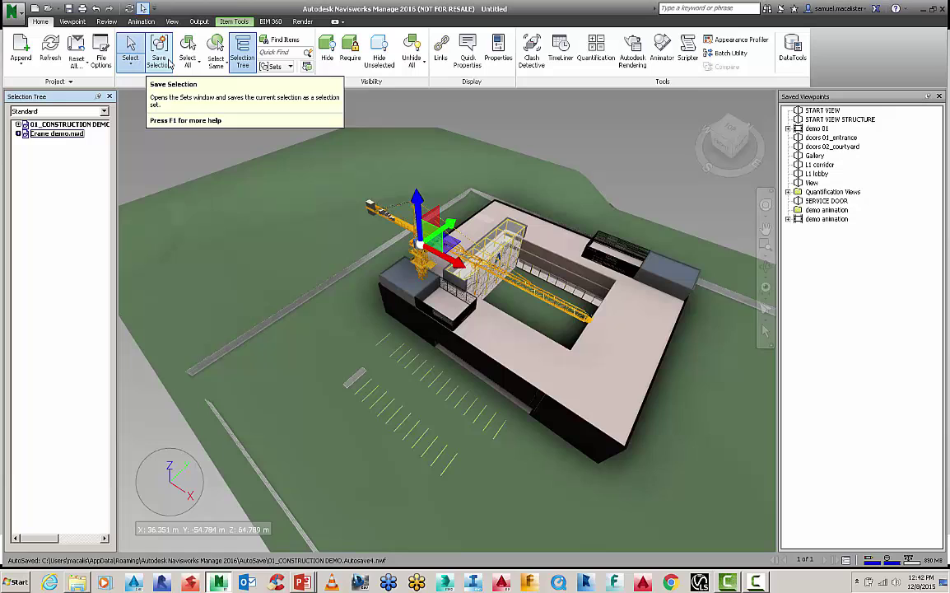
click(278, 67)
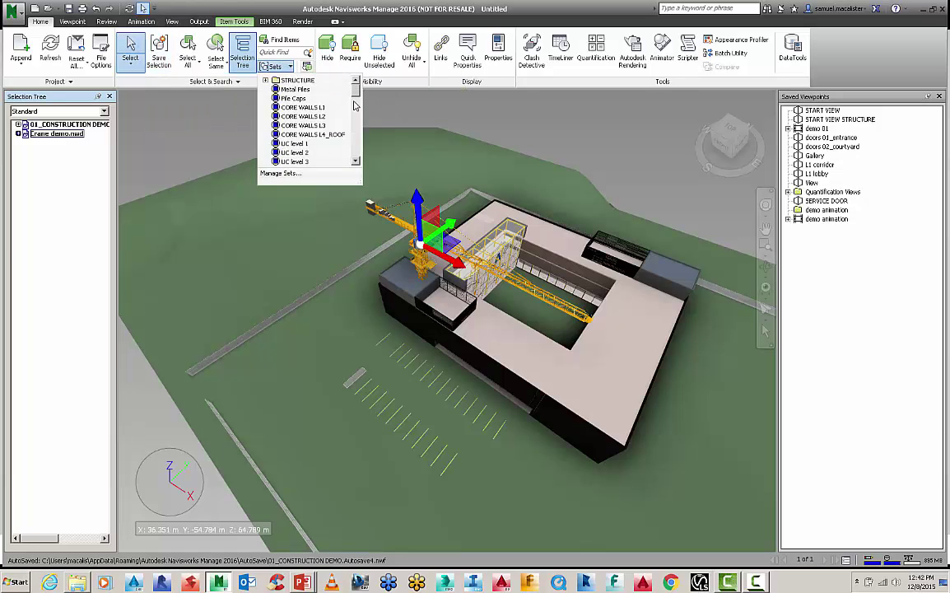
drag(355, 105, 355, 170)
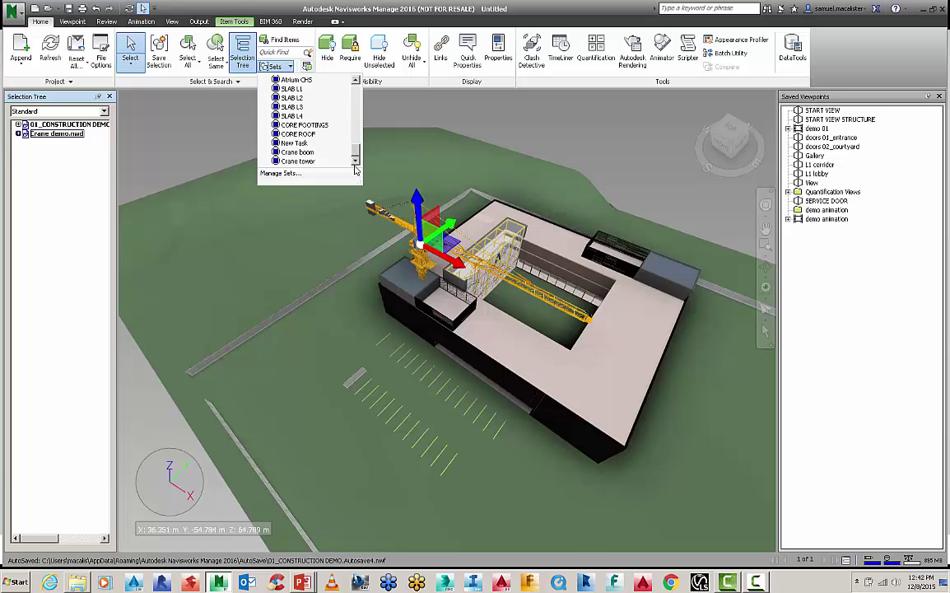
Open the full Sets panel and select the Crane boom and Crane tower sets to view their parts
click(273, 173)
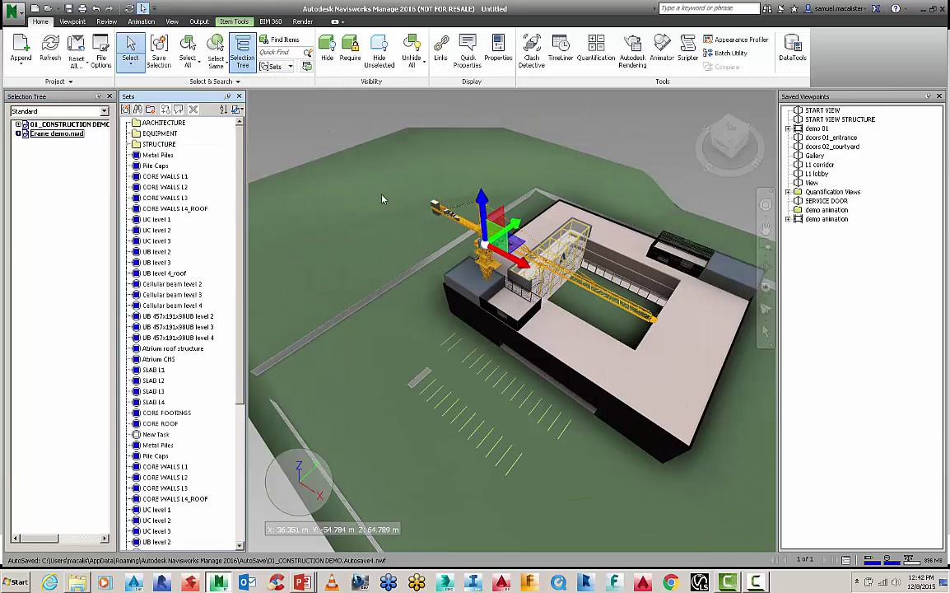
click(127, 145)
click(123, 138)
drag(238, 212, 253, 376)
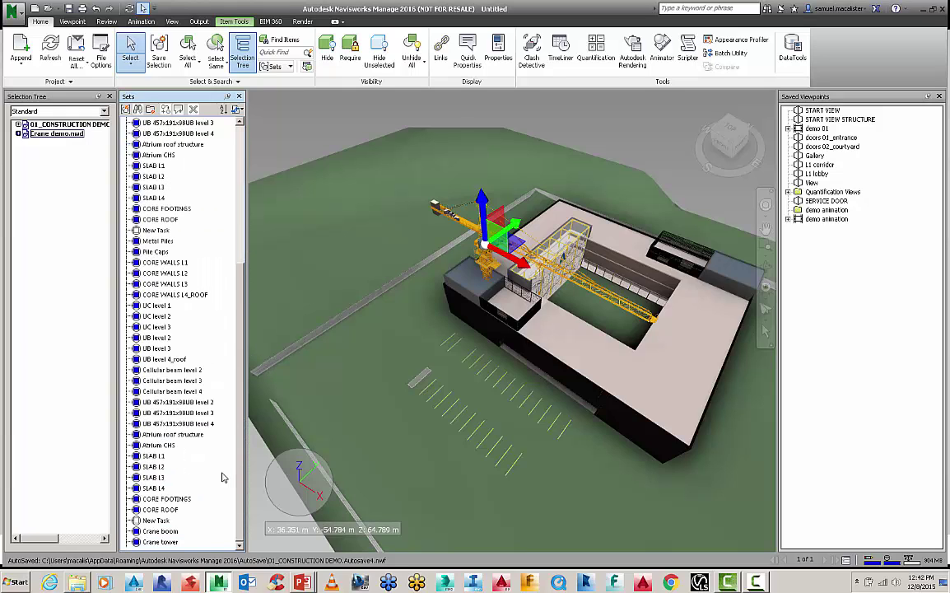
click(159, 531)
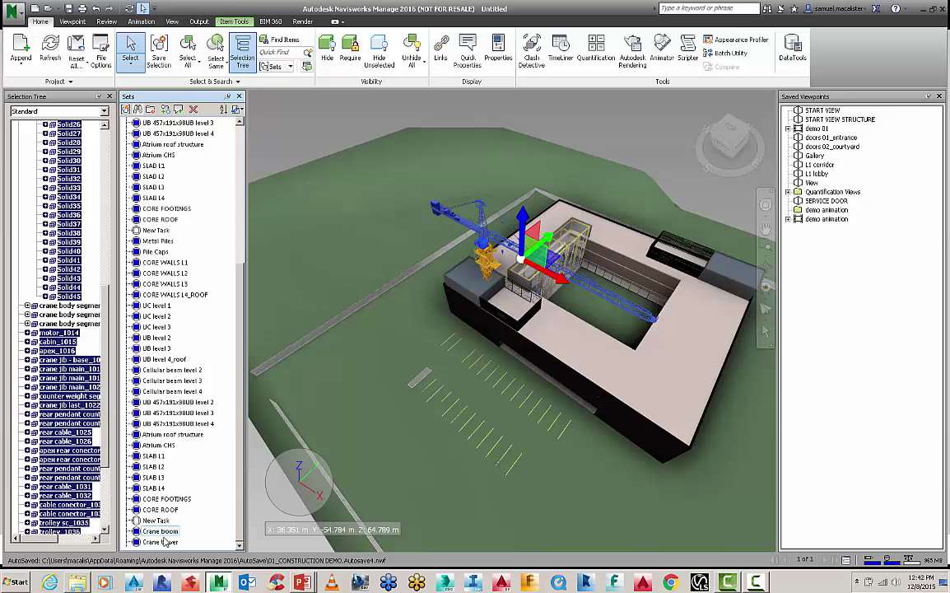
click(162, 540)
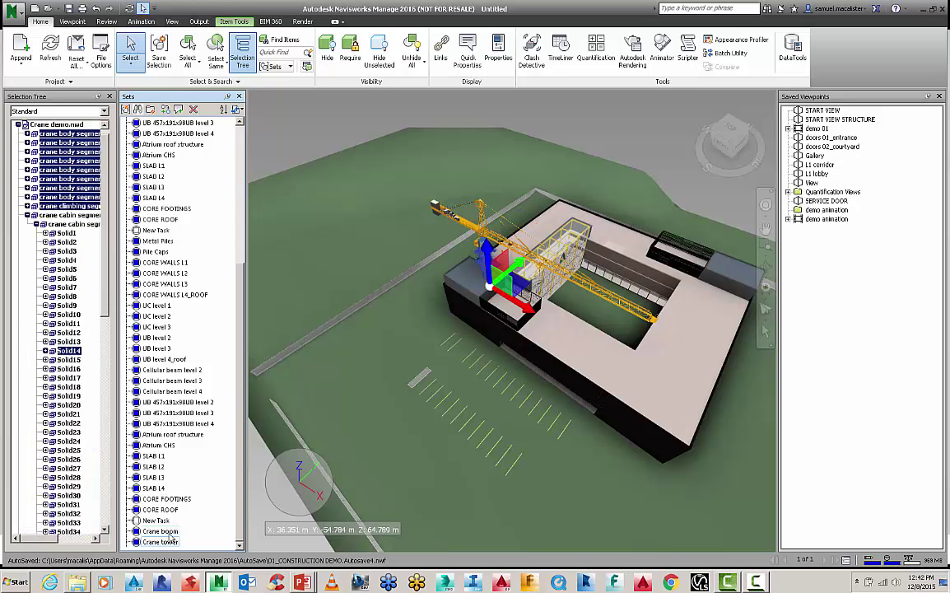
click(165, 531)
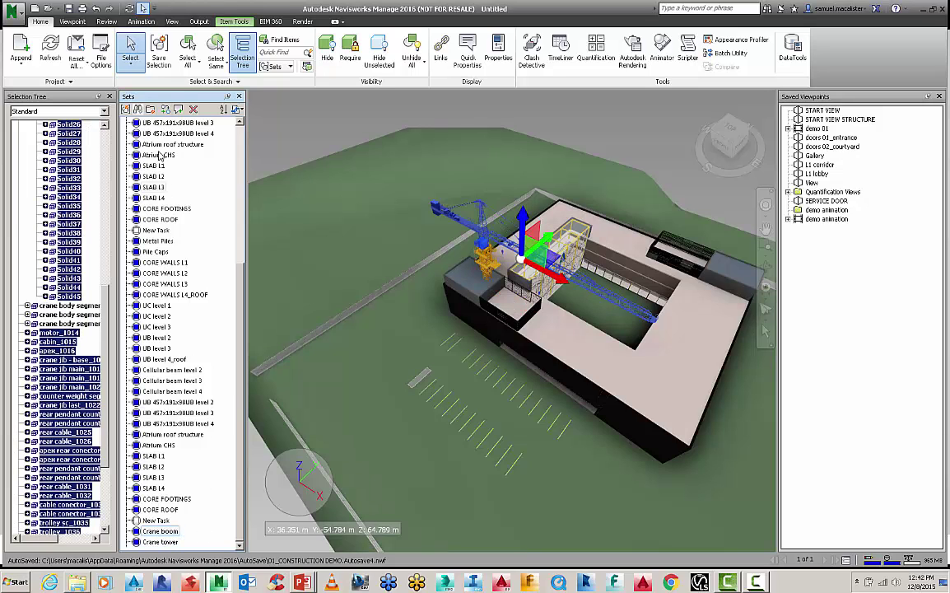
Create a new set folder named Crane parts and move the Crane boom set into it
click(150, 108)
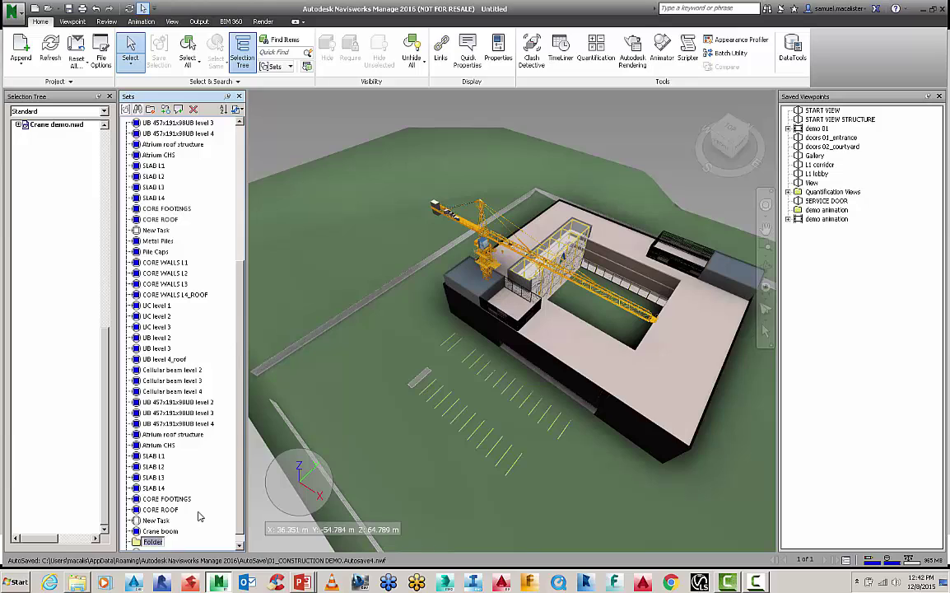
text(Crane parts)
key(Return)
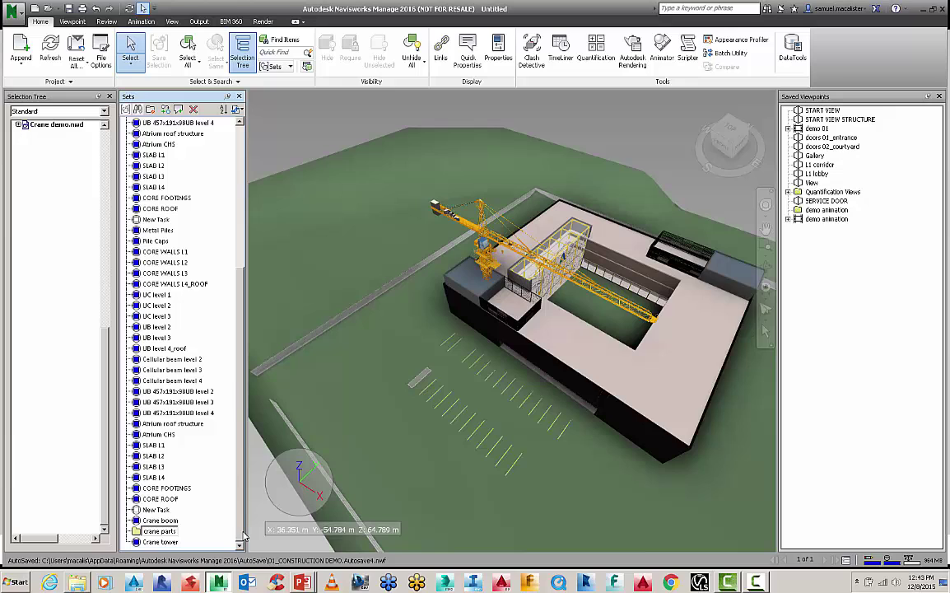
click(143, 521)
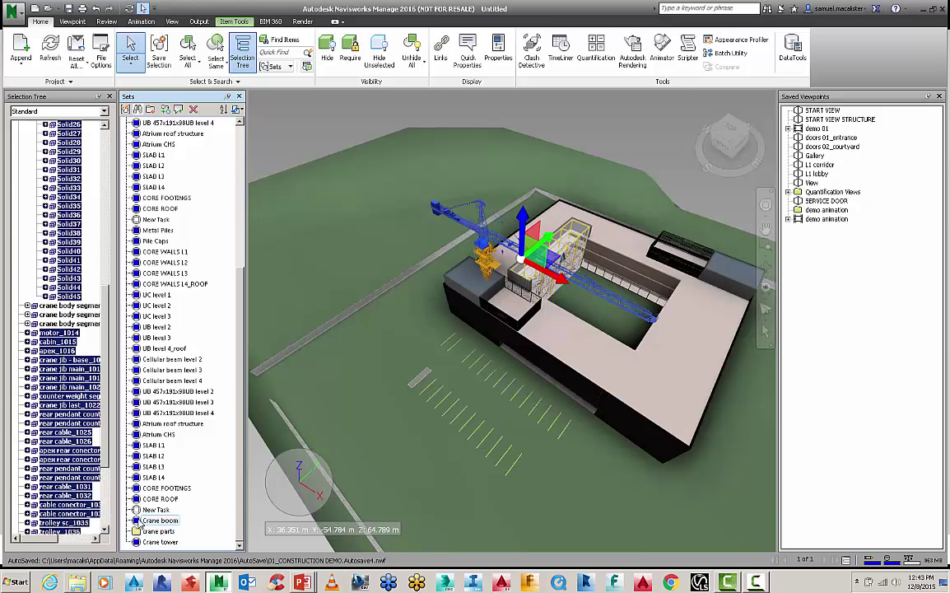
drag(140, 524, 156, 531)
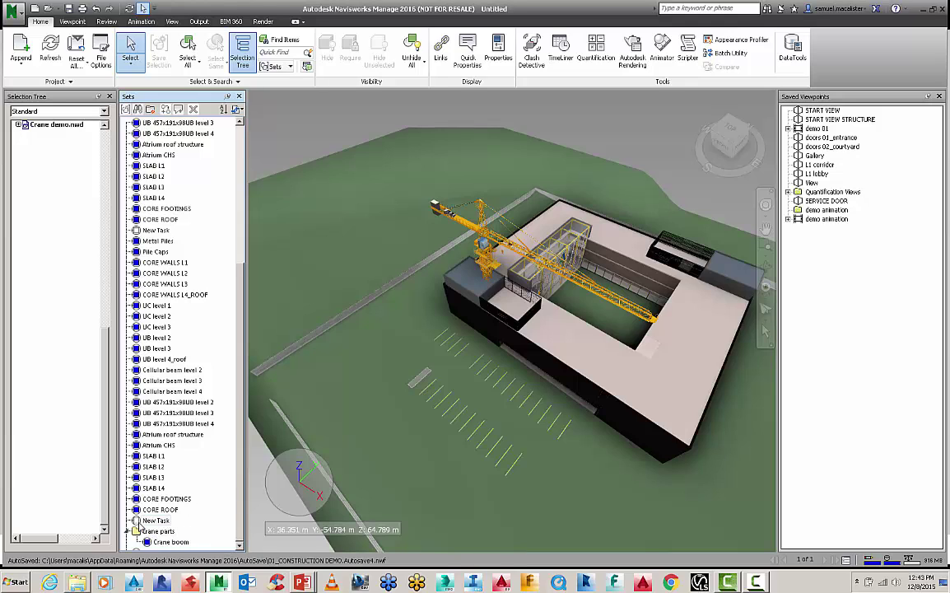
Select the Crane tower set in the Sets list, then clear the selection
scroll(241, 340, up, 6)
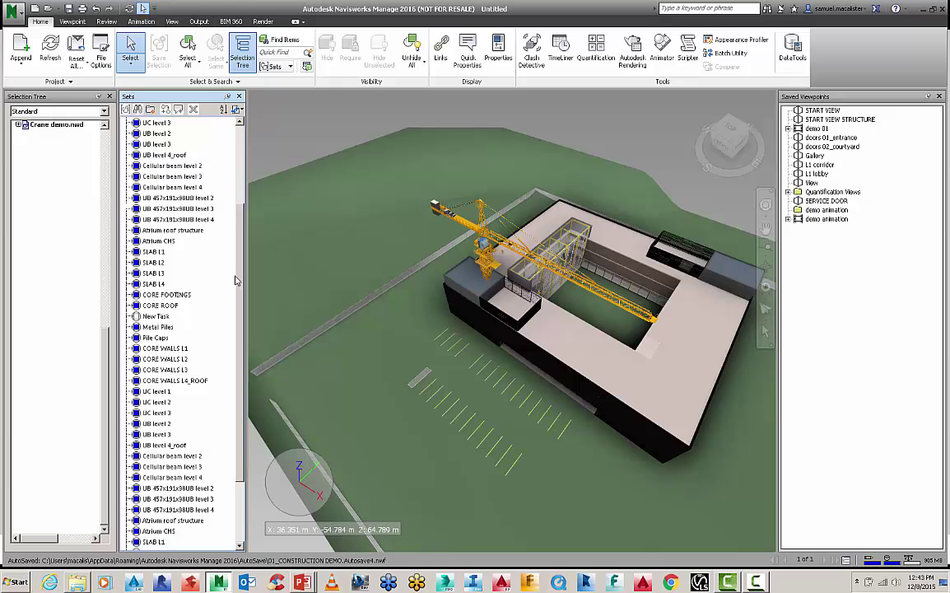
click(127, 147)
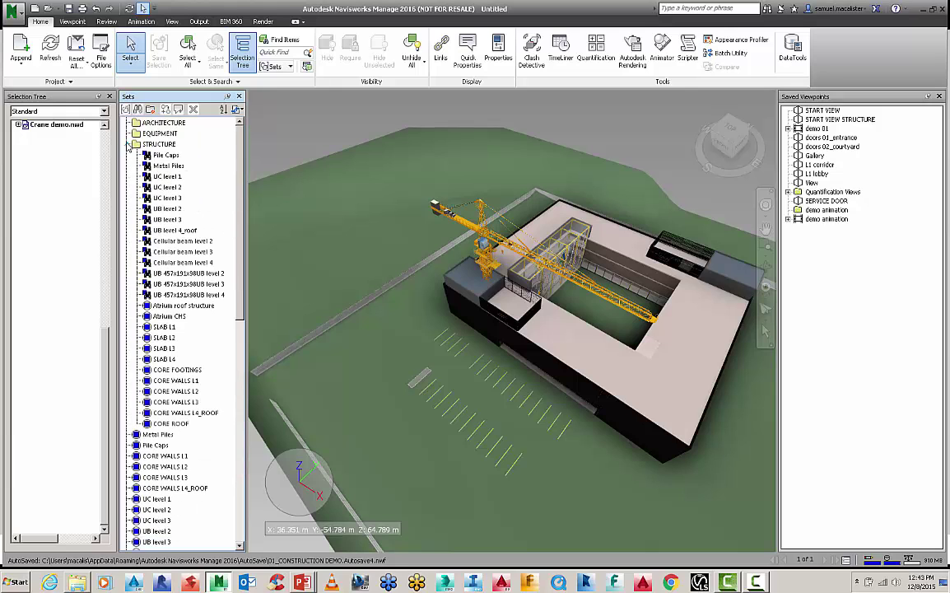
click(127, 146)
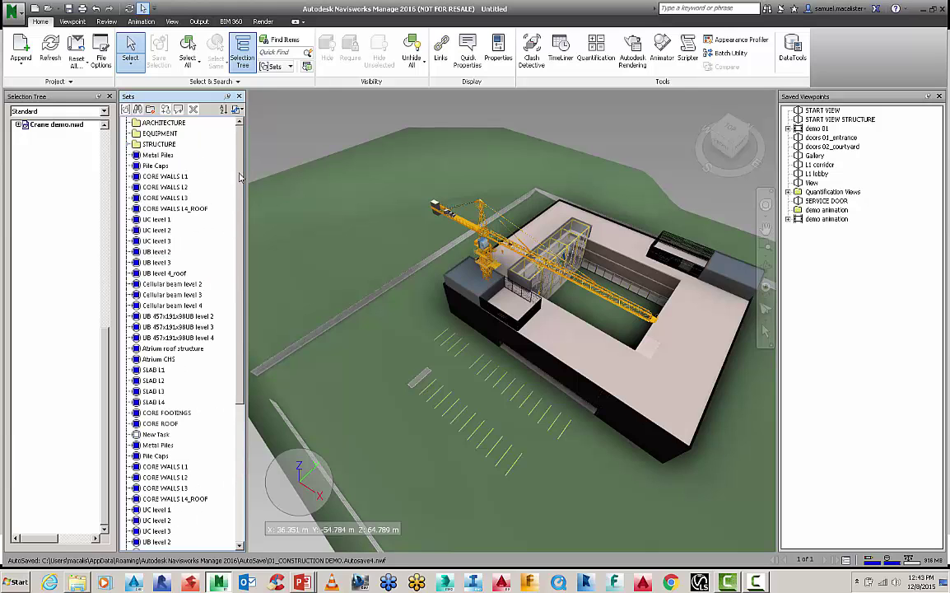
scroll(241, 176, down, 6)
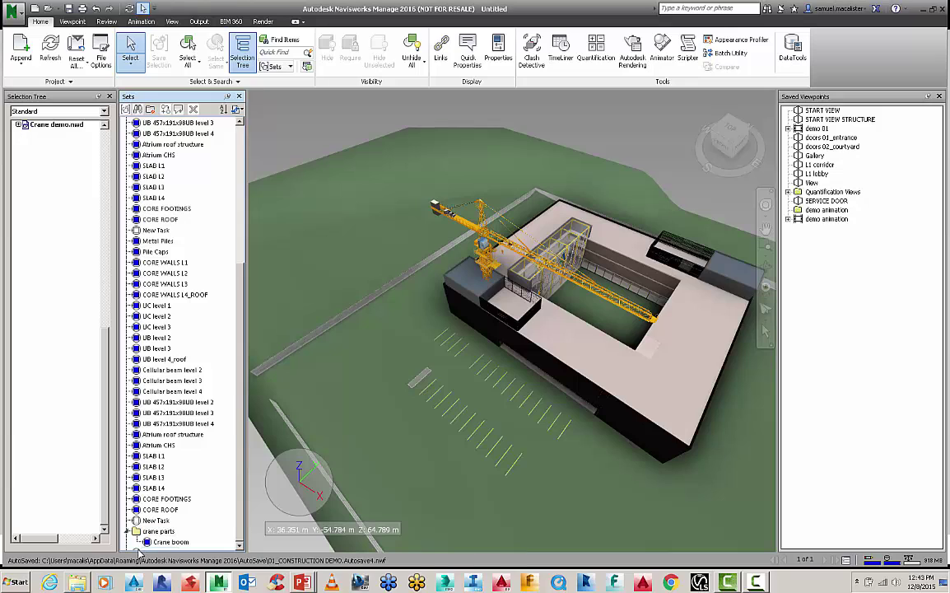
click(146, 542)
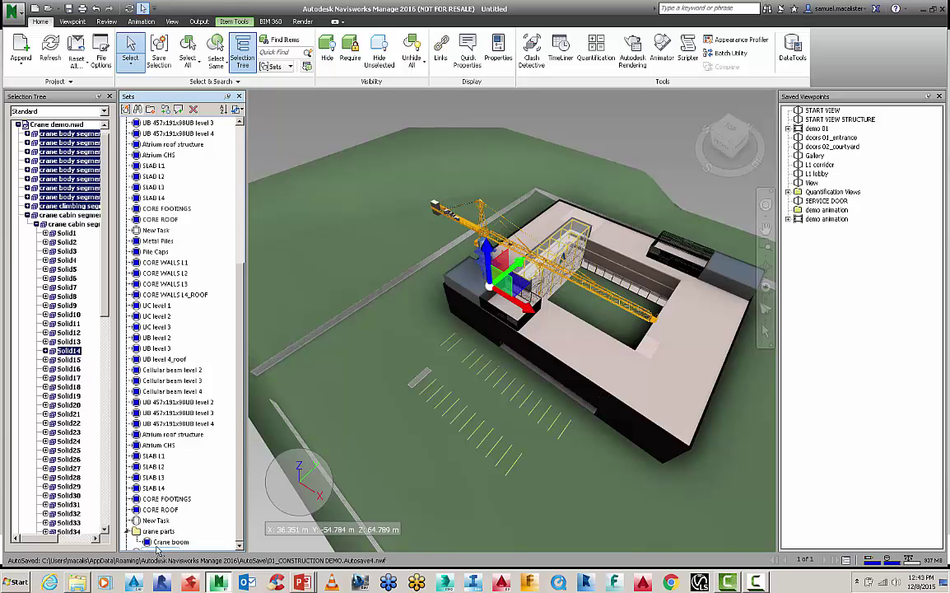
key(Escape)
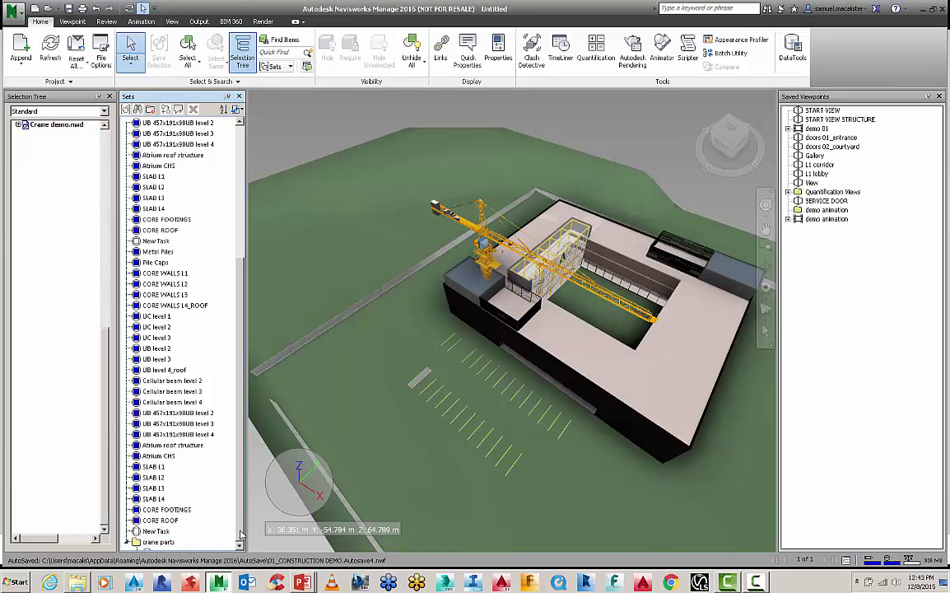
scroll(184, 535, up, 1)
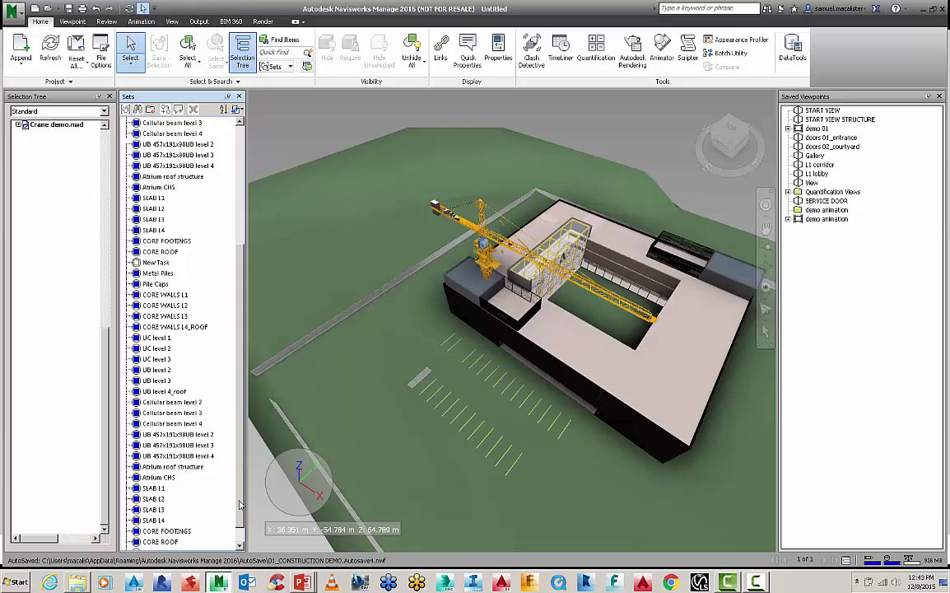
scroll(240, 505, down, 1)
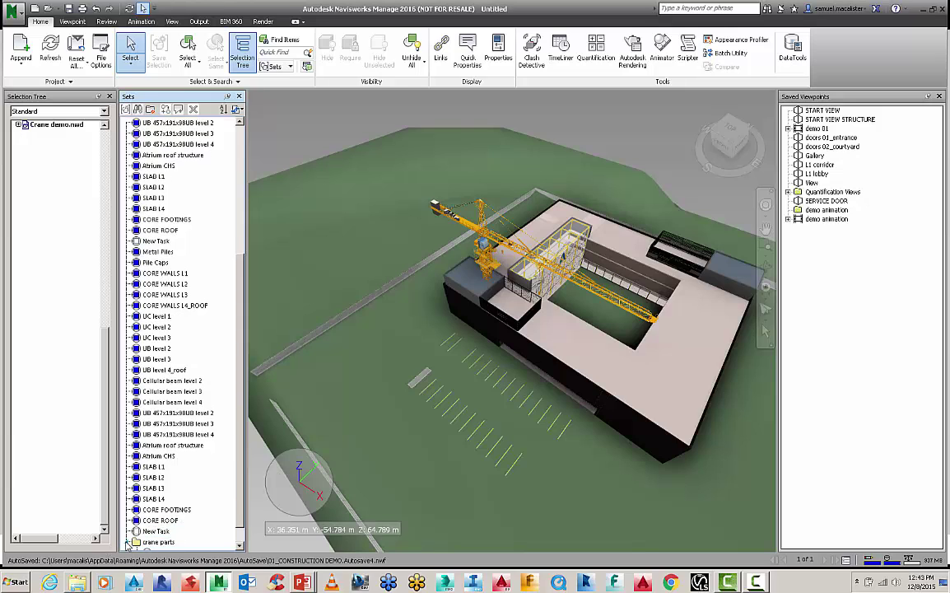
Expand the crane parts folder and alternate between Crane boom and Crane tower to compare their pieces
click(129, 542)
click(177, 543)
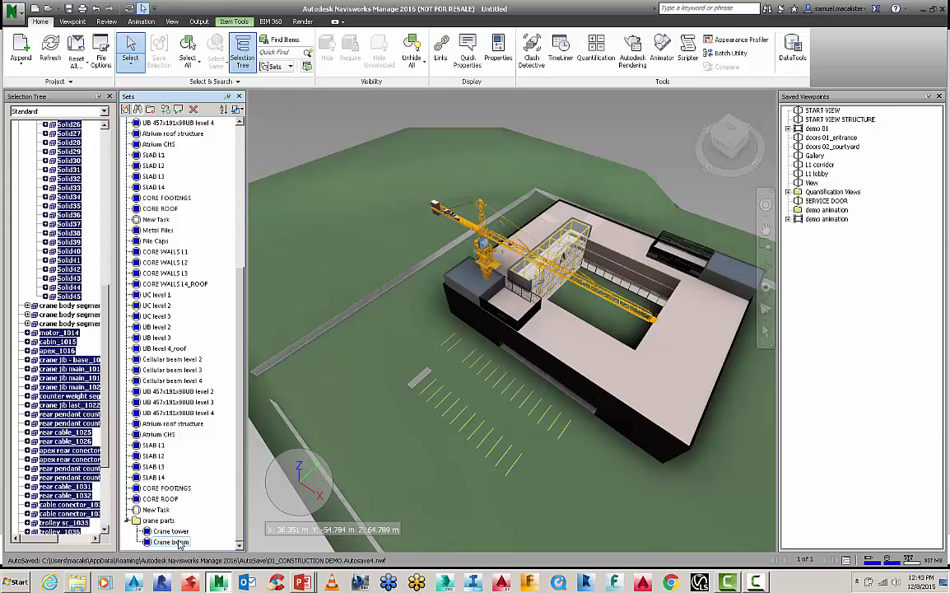
click(173, 532)
click(175, 541)
click(173, 532)
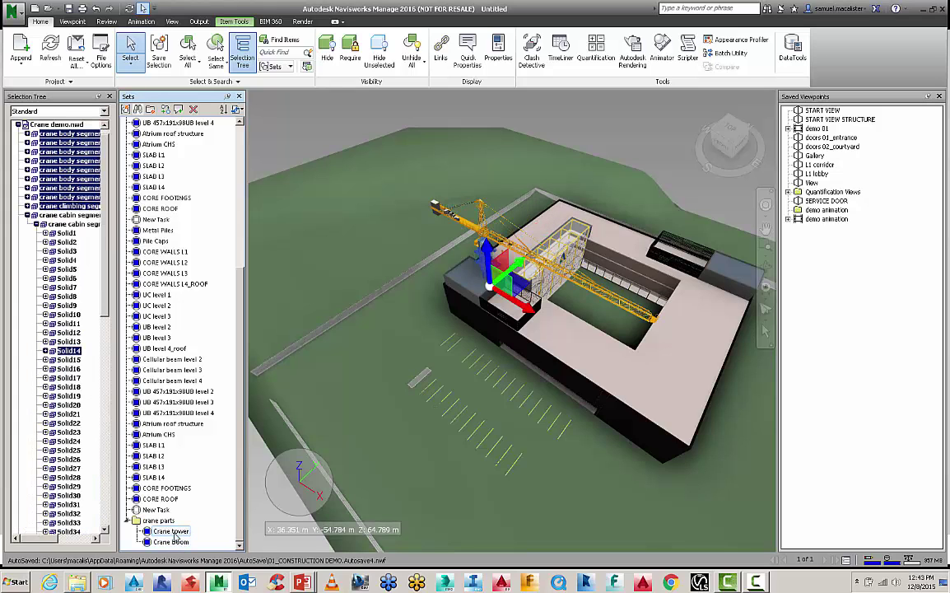
click(174, 542)
click(174, 533)
click(175, 541)
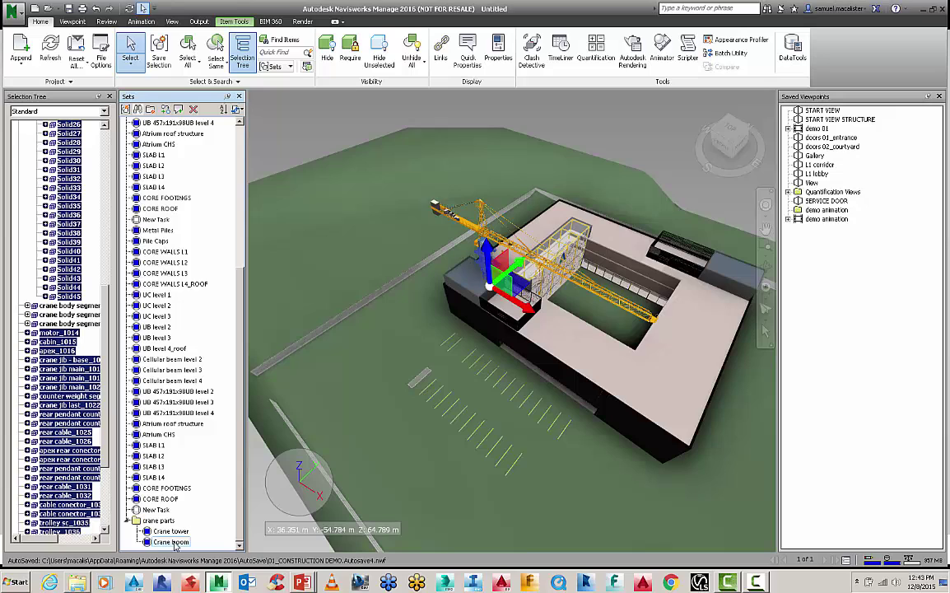
click(172, 532)
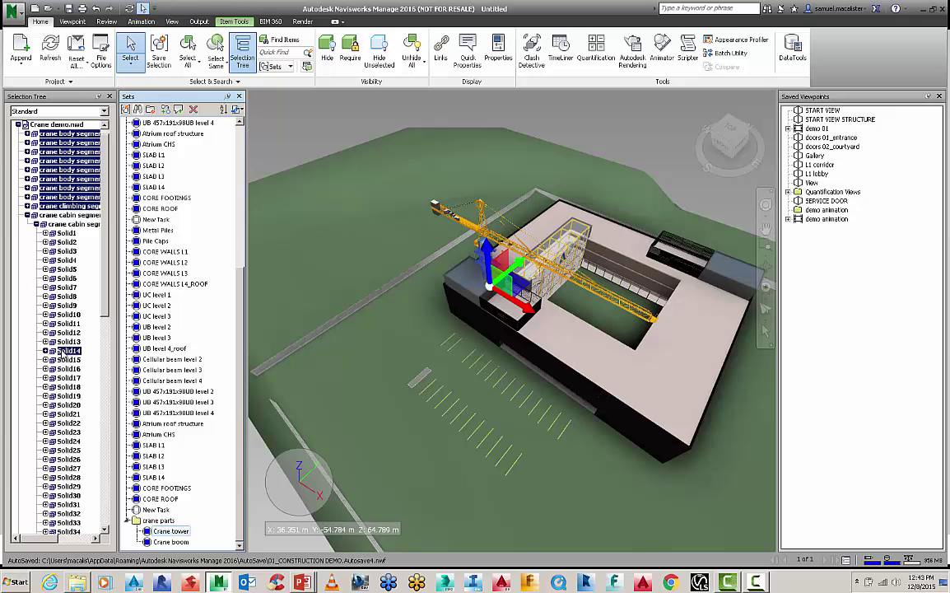
Collapse the Crane demo.nwd branch and recheck the Crane tower and Crane boom sets
click(19, 124)
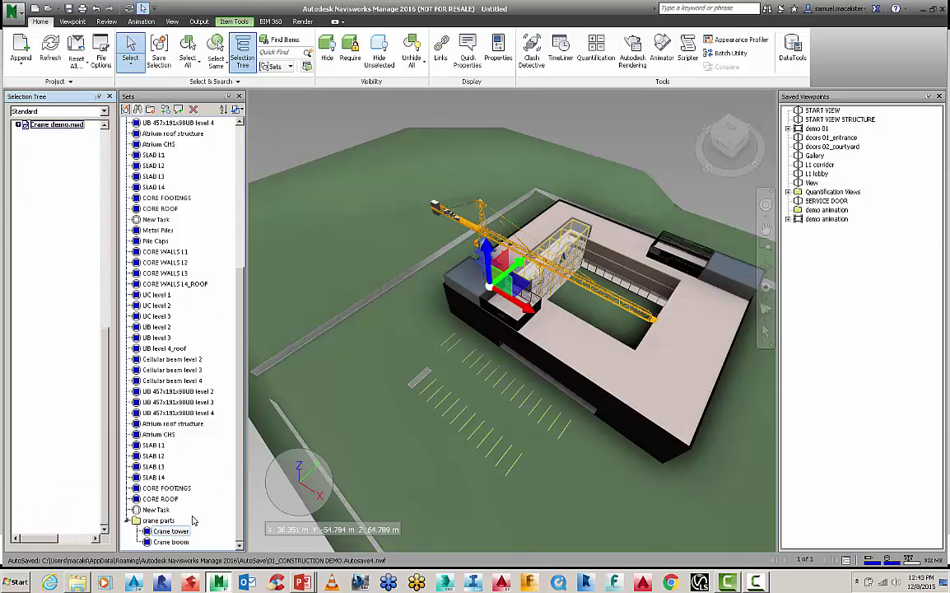
click(170, 532)
click(171, 541)
click(170, 532)
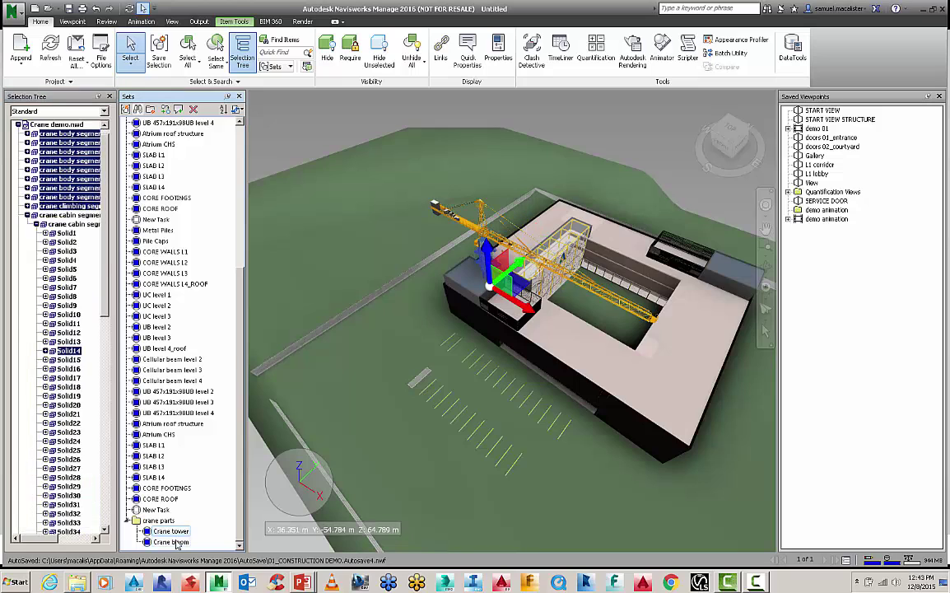
click(171, 541)
click(171, 531)
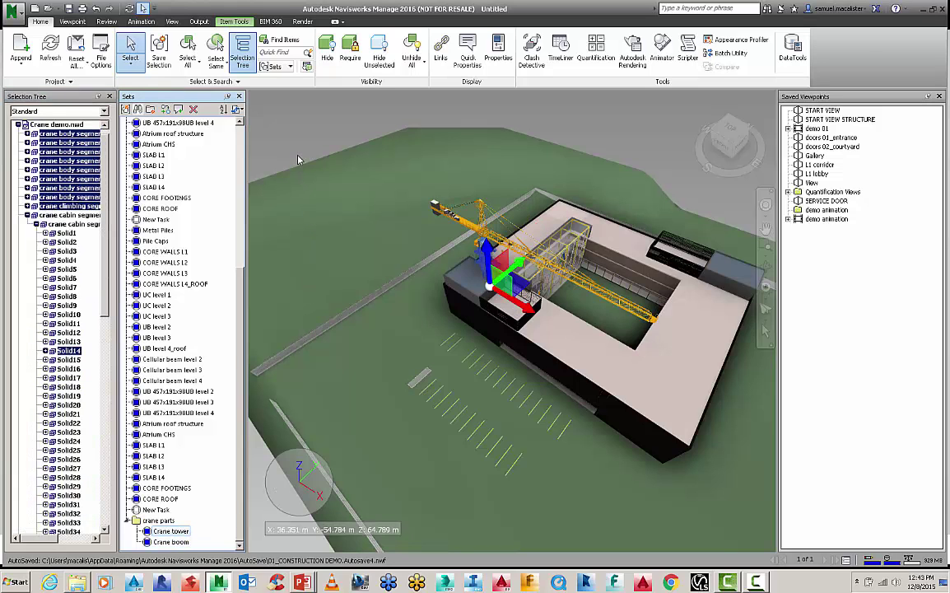
Hide the 01_CONSTRUCTION DEMO model, then zoom and pan onto the lone crane
key(Escape)
shift+middle_drag(507, 230, 367, 319)
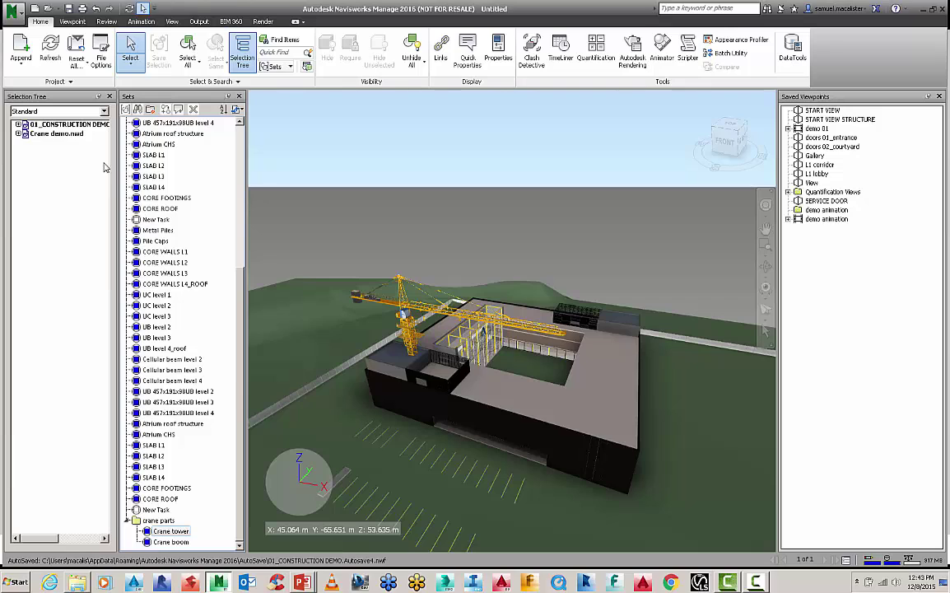
click(82, 124)
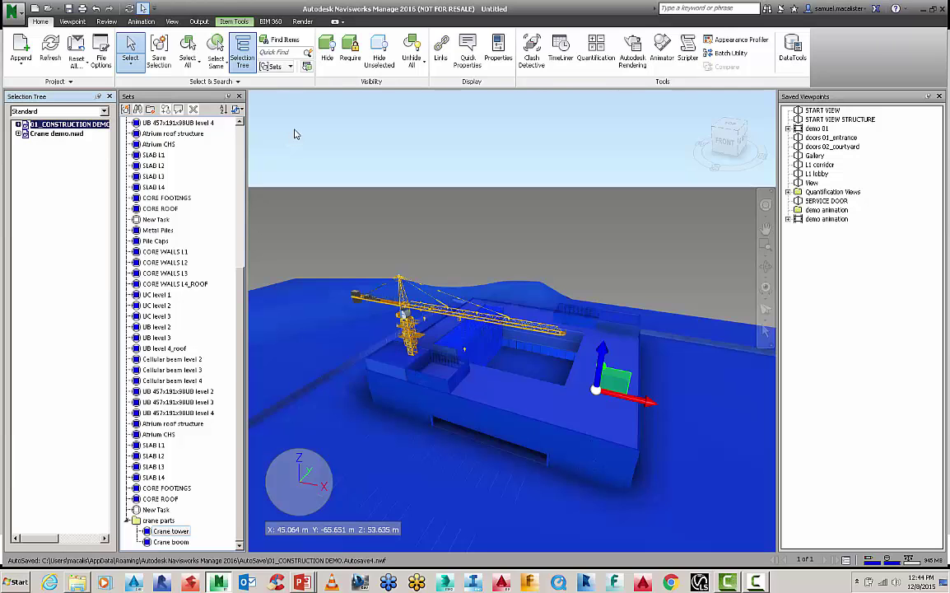
click(381, 59)
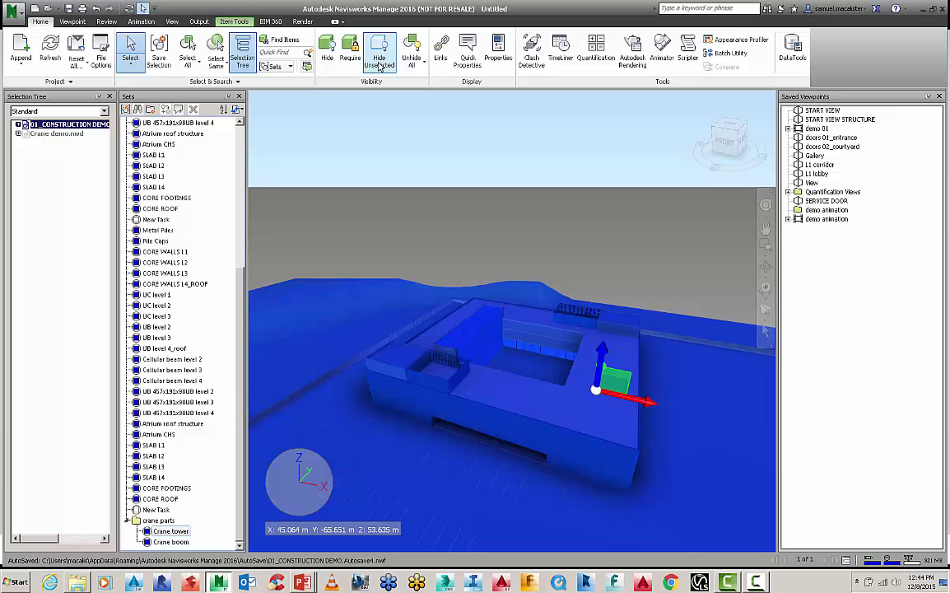
click(411, 62)
click(327, 54)
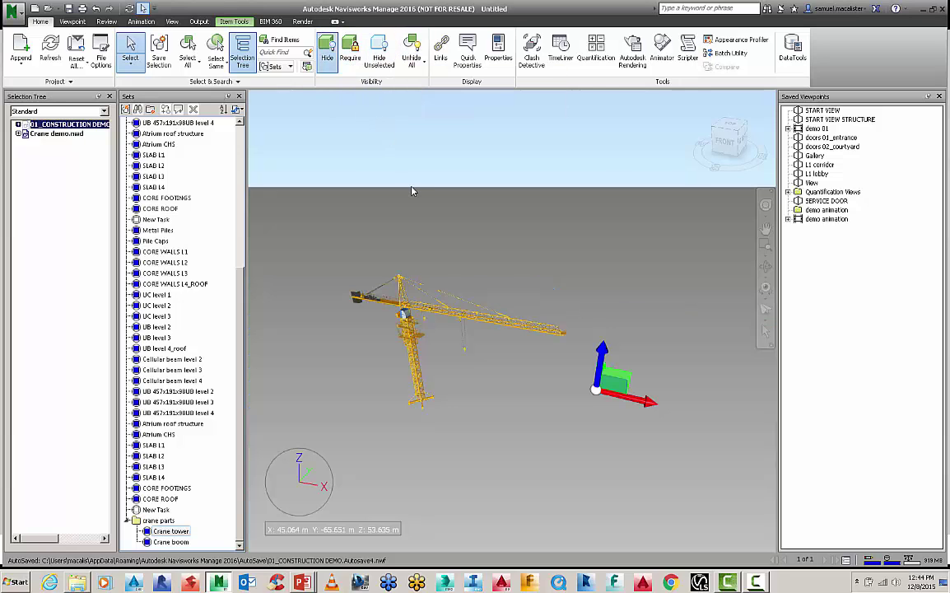
scroll(442, 313, up, 6)
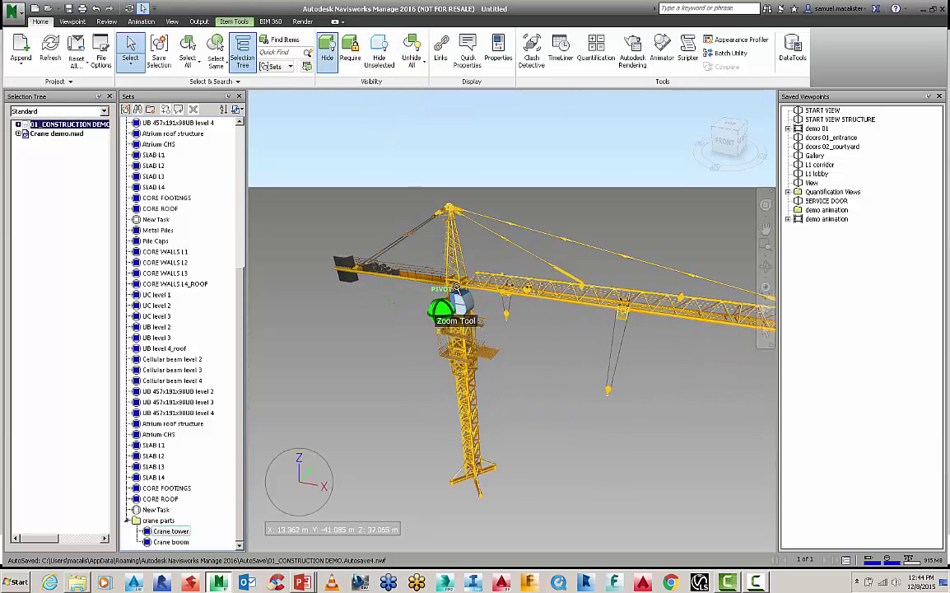
drag(417, 284, 372, 286)
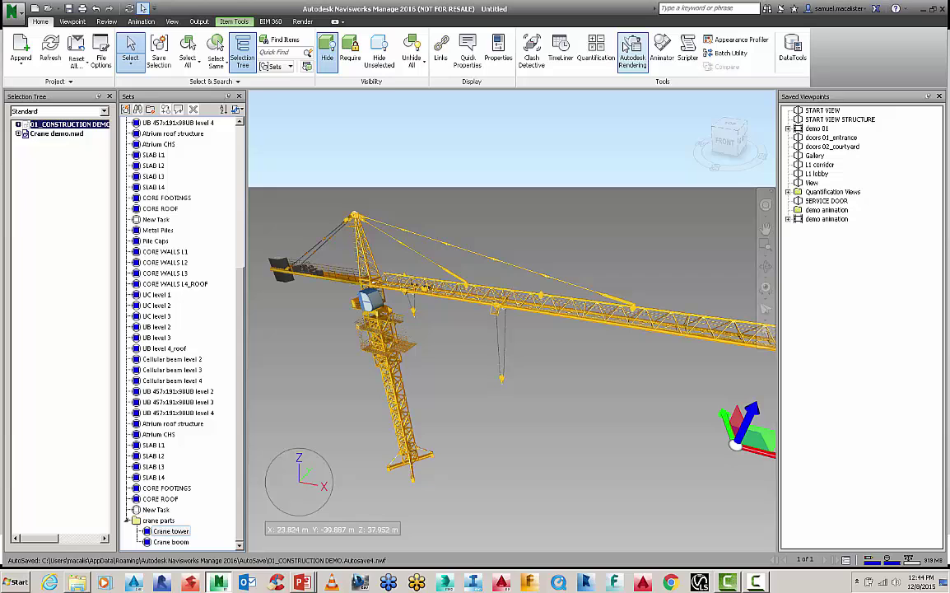
Open the Animator, closing saved viewpoints, and play then stop the CRANE BOOM animation
click(662, 49)
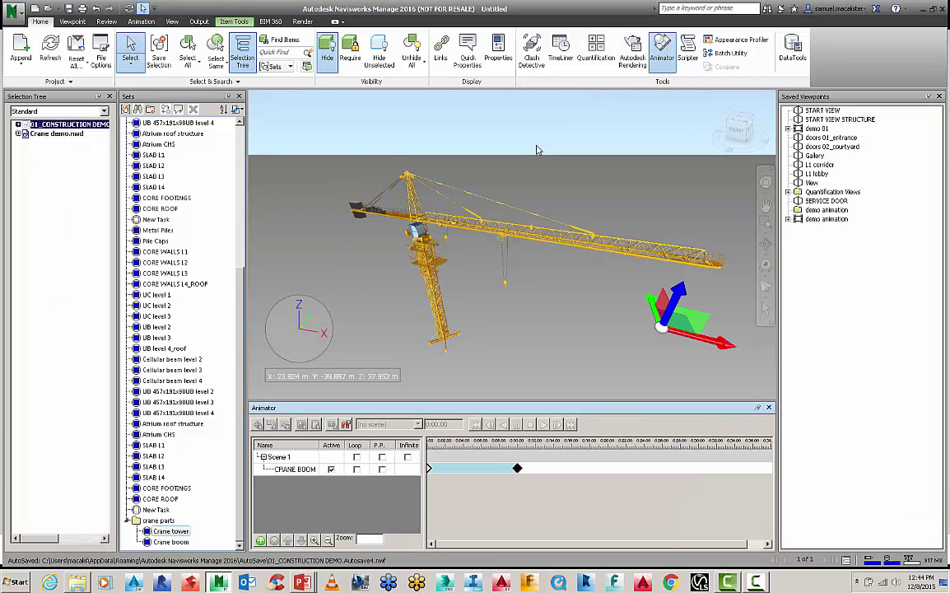
click(939, 96)
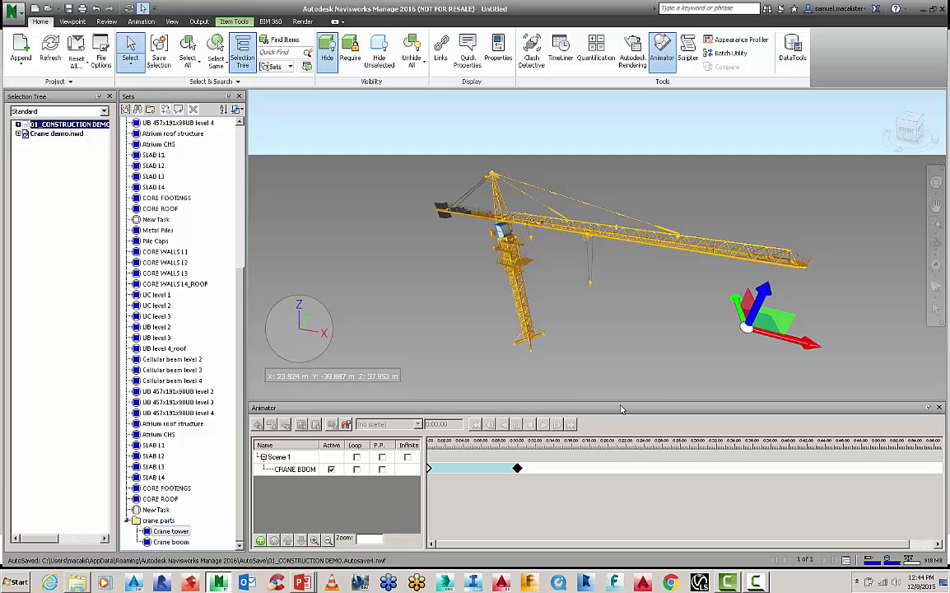
click(295, 468)
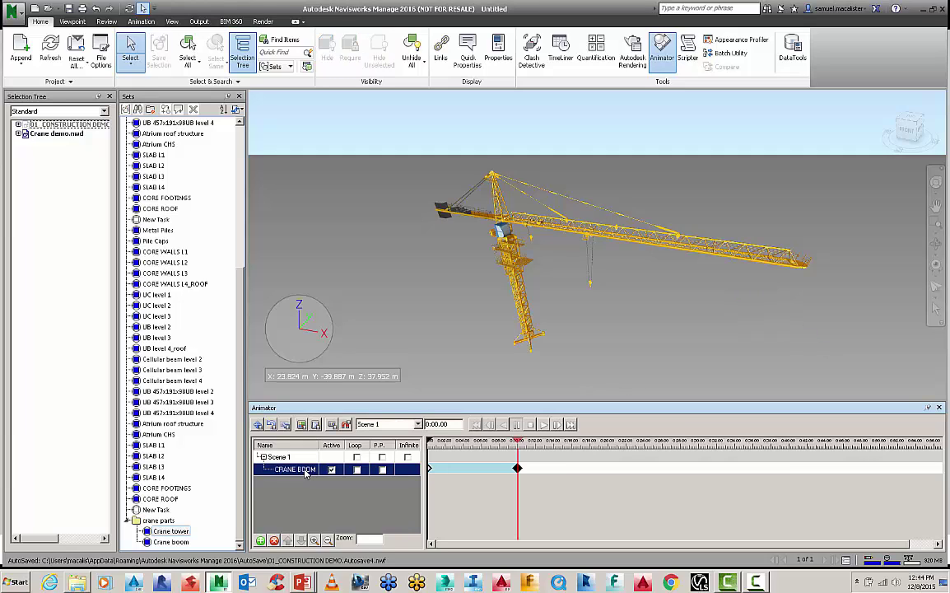
click(541, 425)
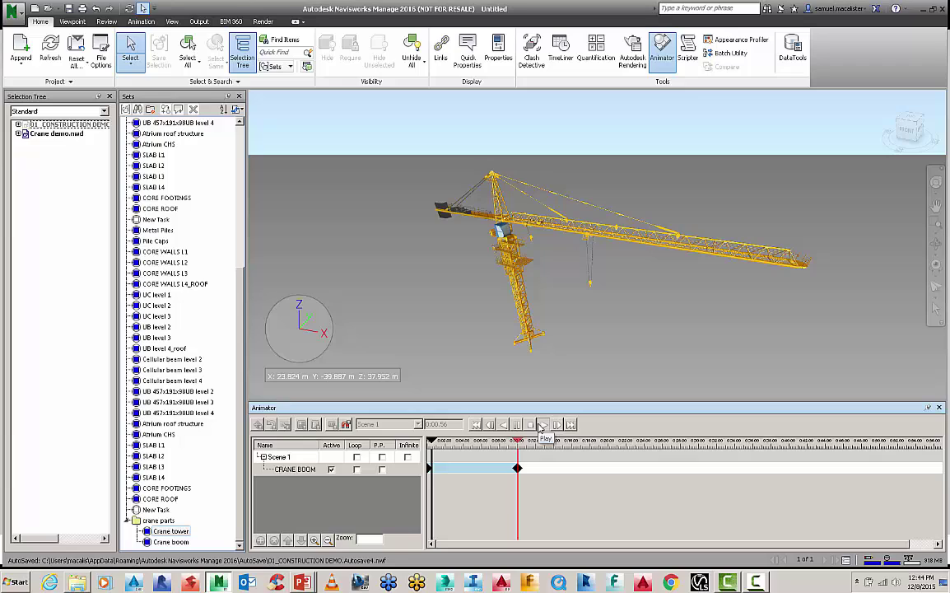
click(530, 425)
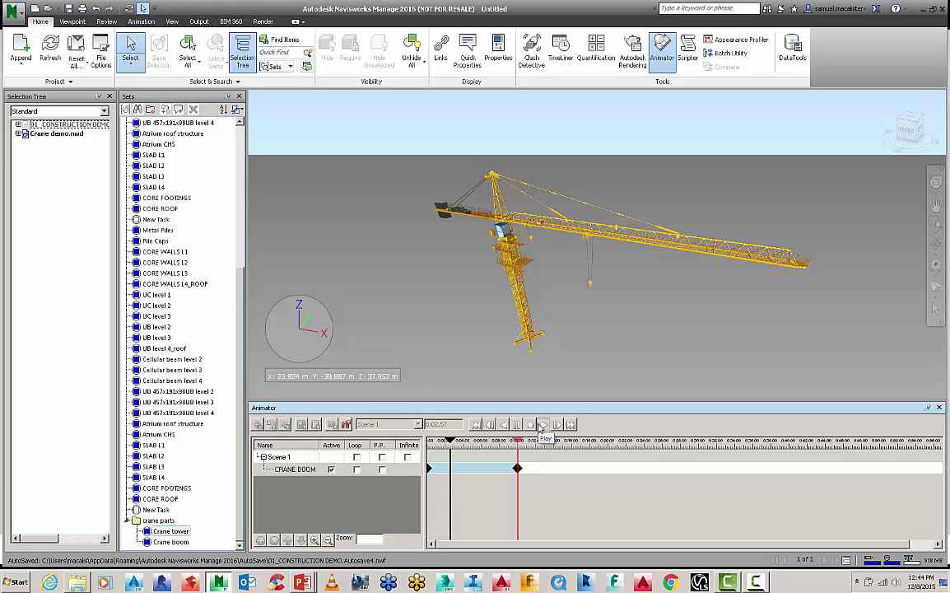
Delete Scene 1 and confirm the removal
click(284, 459)
key(Delete)
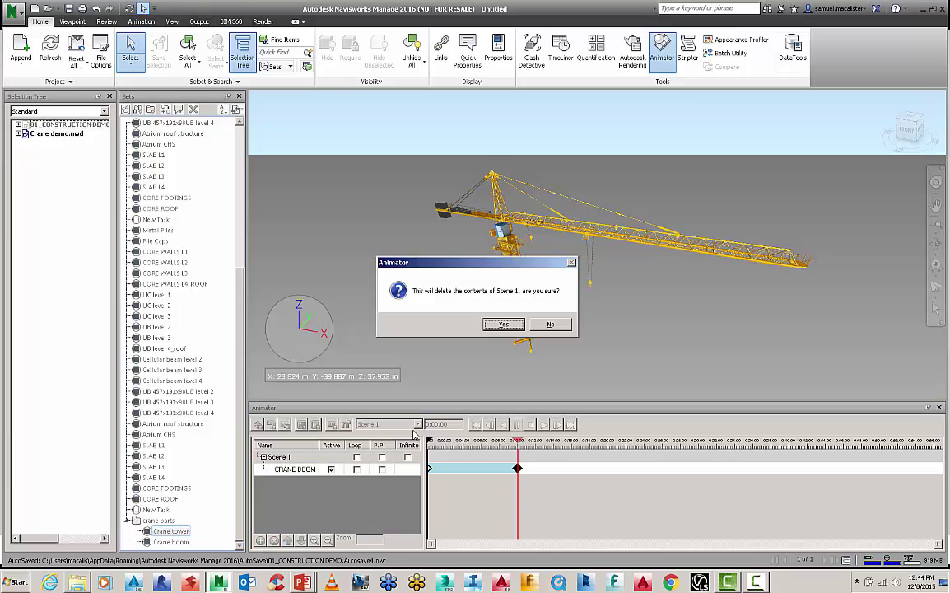
click(503, 323)
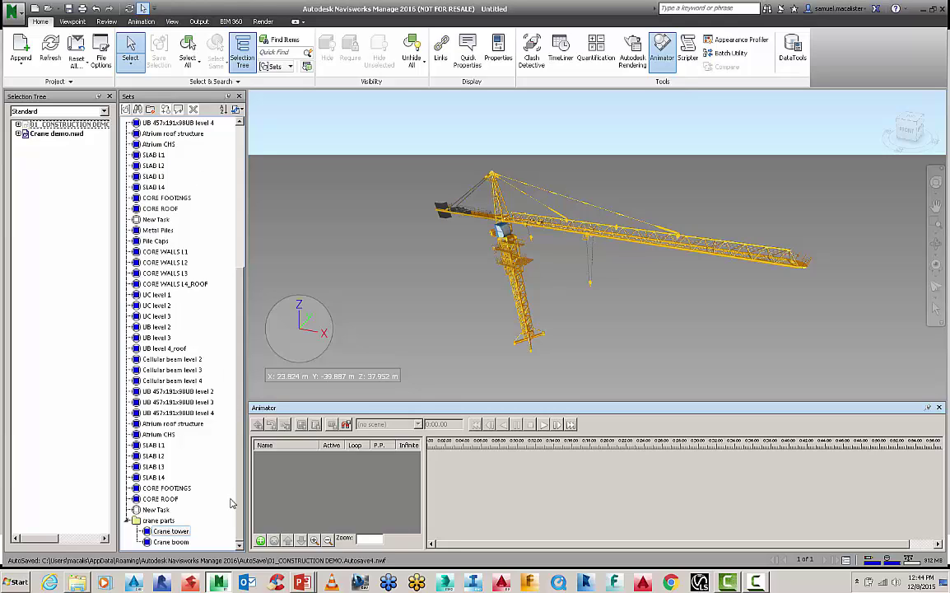
With the Crane boom set selected, add a new scene and rename it crane 01
click(170, 542)
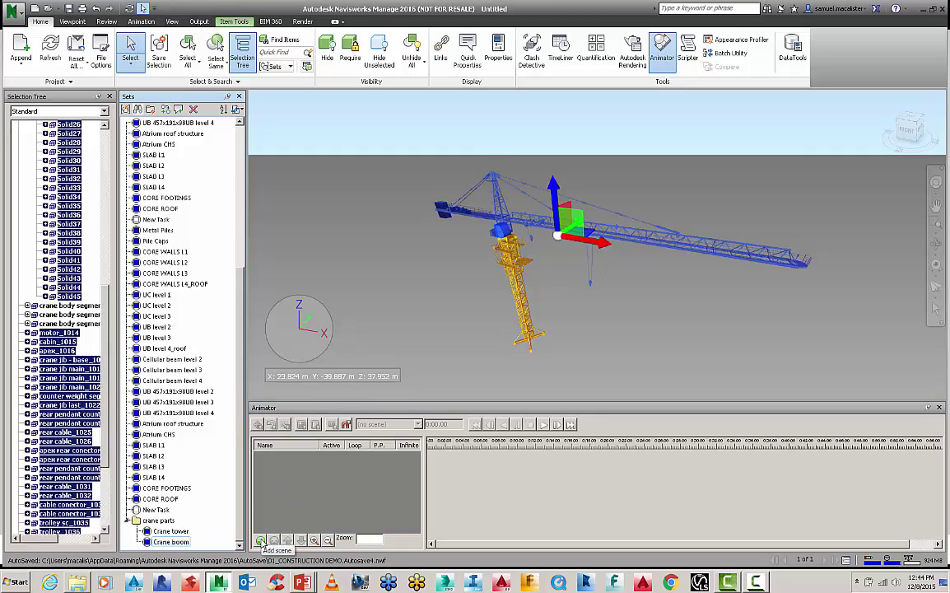
click(260, 541)
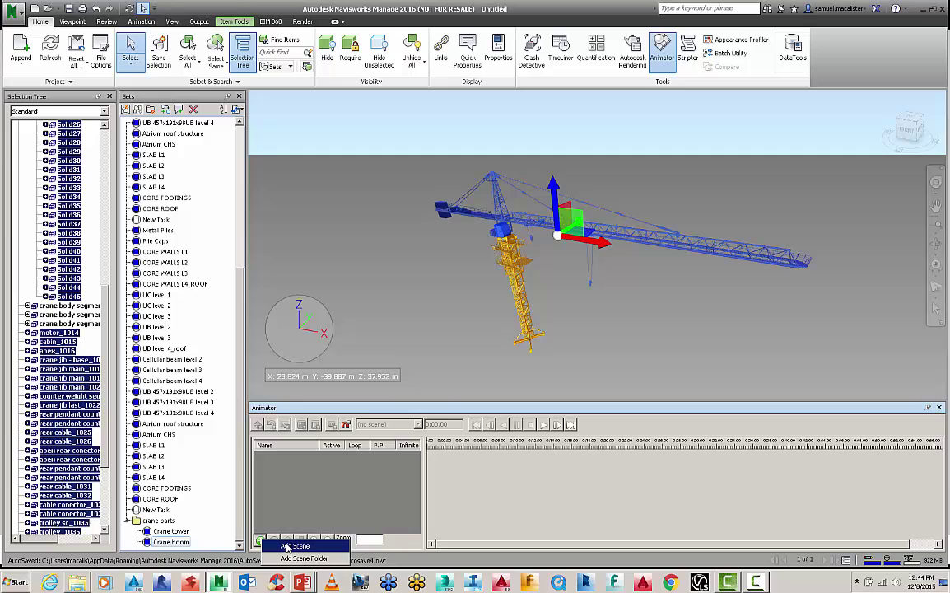
click(284, 548)
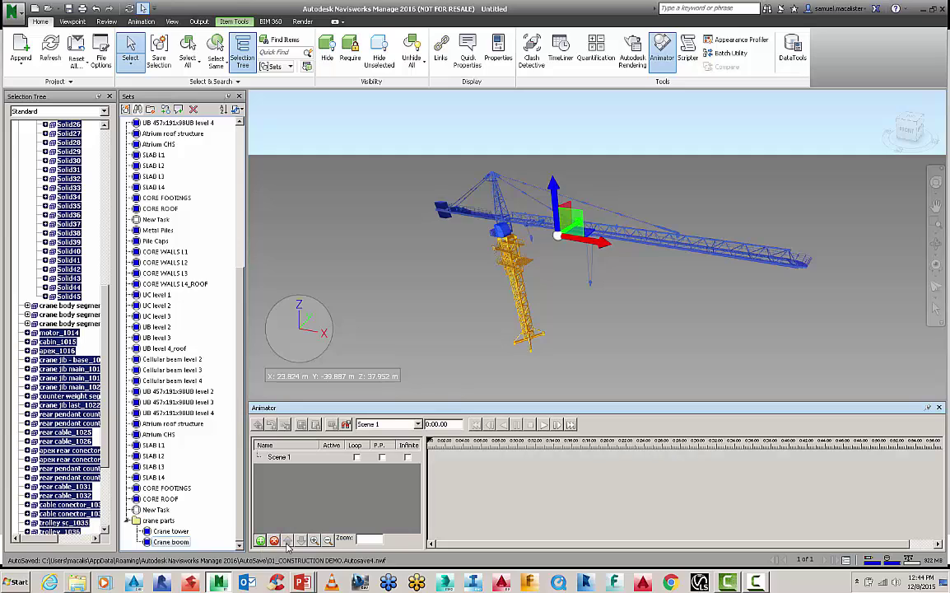
right_click(281, 459)
mouse_move(307, 318)
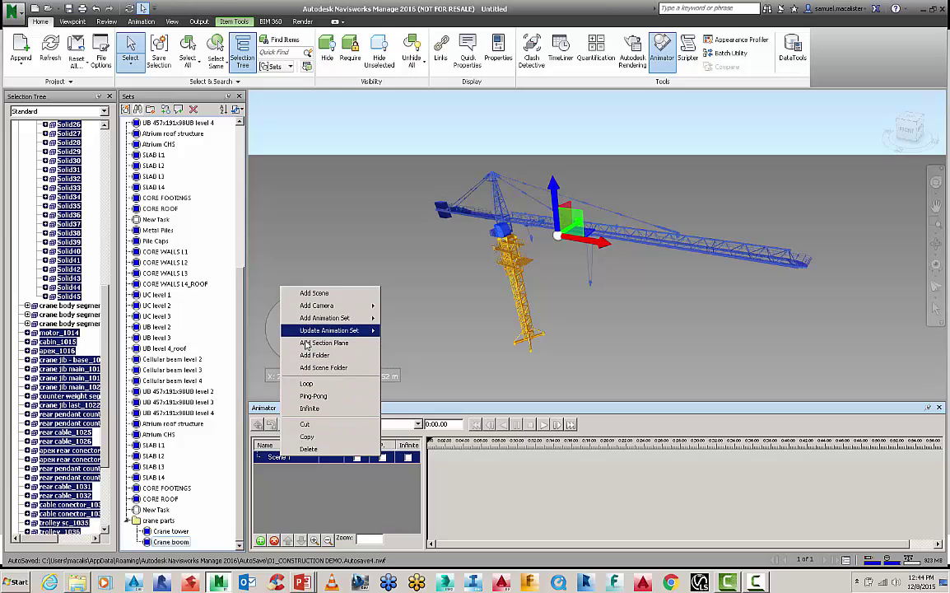
click(284, 459)
click(284, 457)
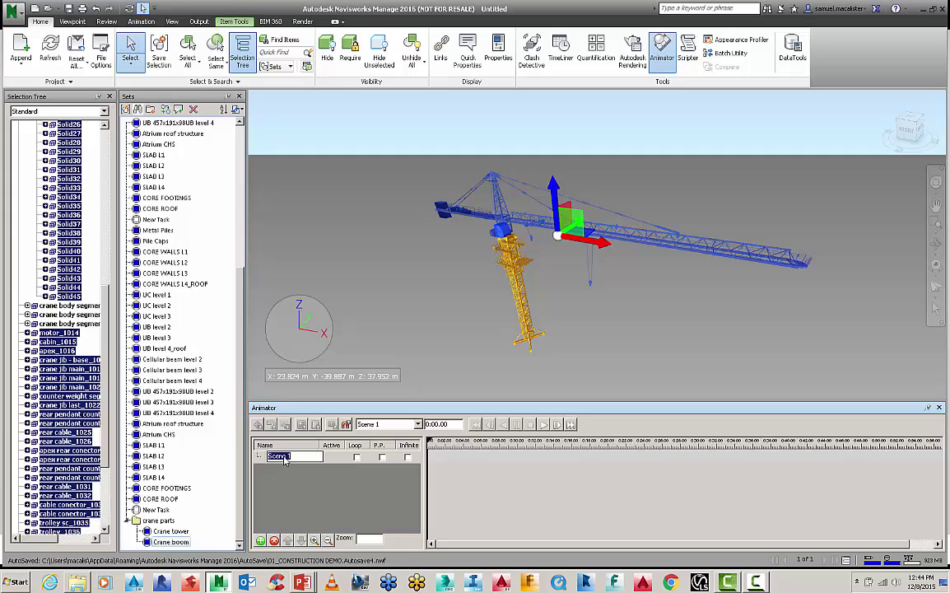
text(cra)
Add an animation set to crane 01 from the current selection and start naming it crane rotate
right_click(274, 459)
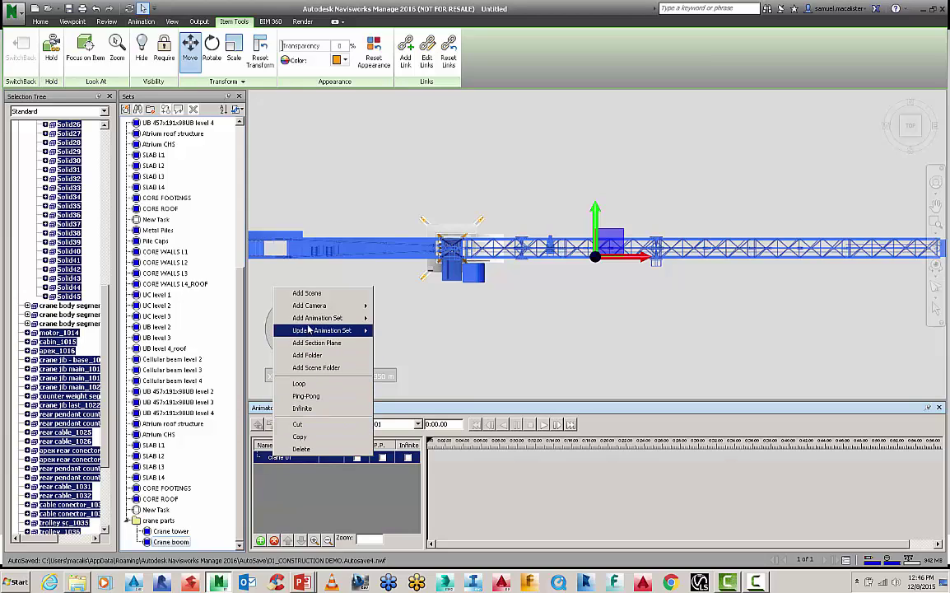
mouse_move(329, 318)
click(421, 320)
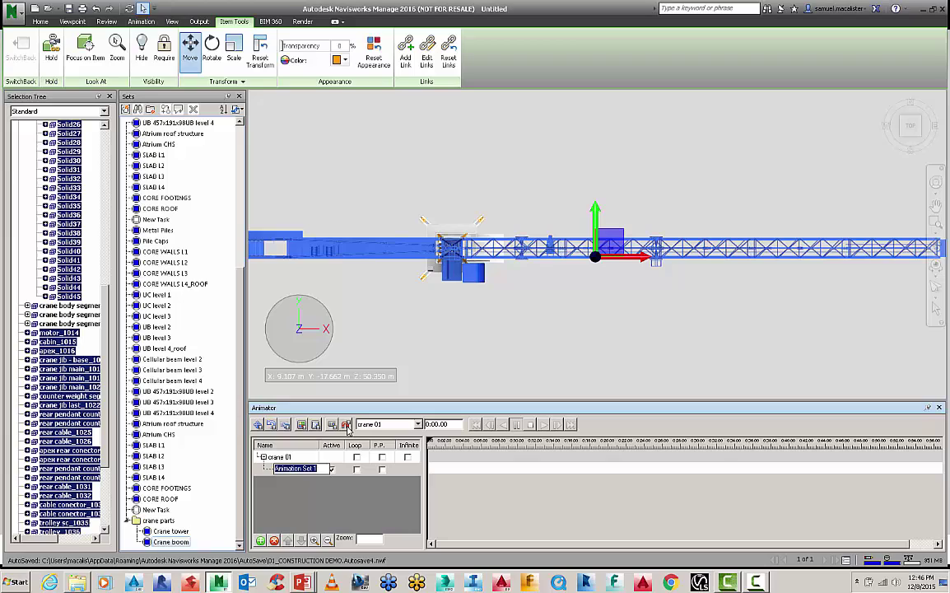
text(crane rotate)
Confirm the name crane rotate, then drag the rotate centre to the jib pivot (about -2.172, -17.959, 27.413)
key(Return)
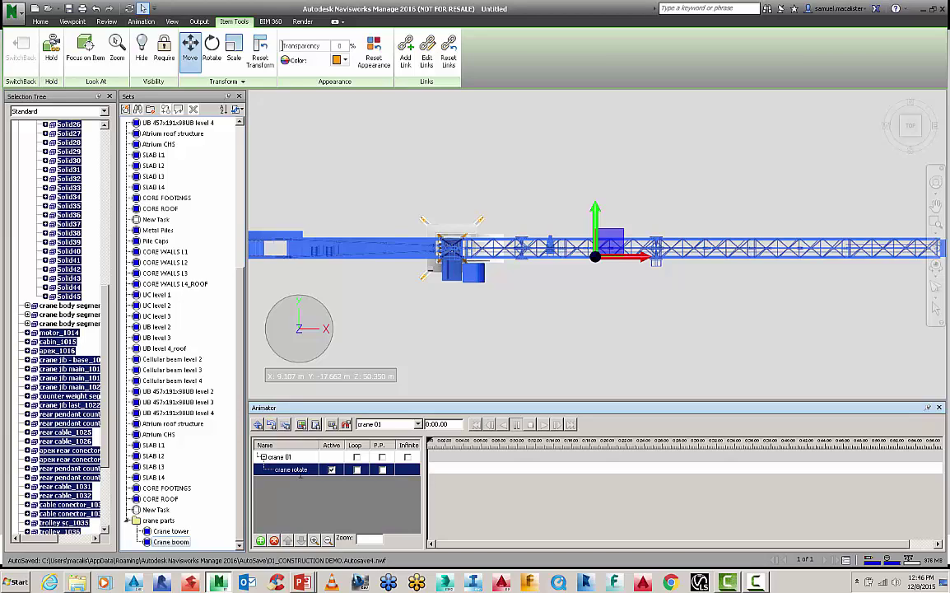
click(272, 424)
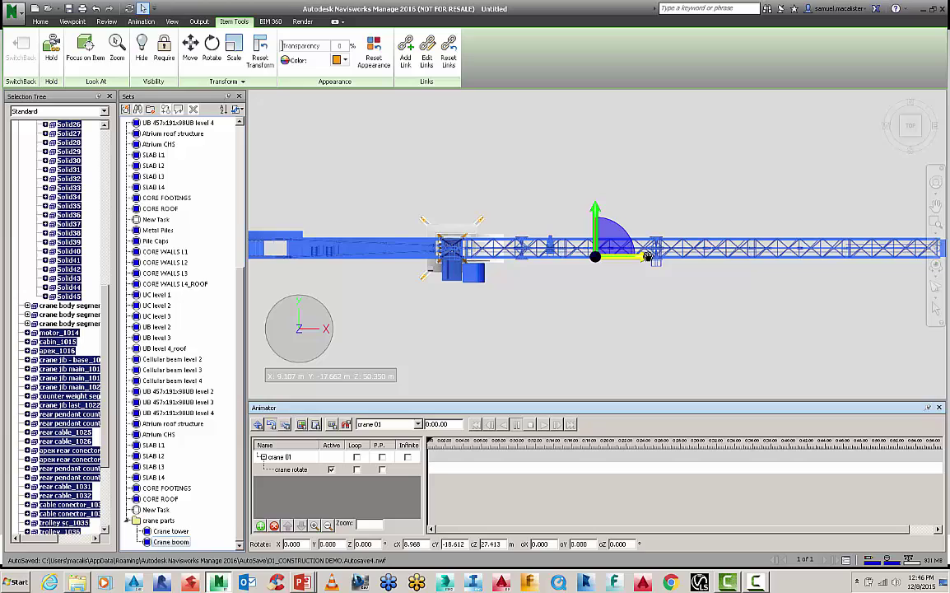
drag(647, 256, 507, 257)
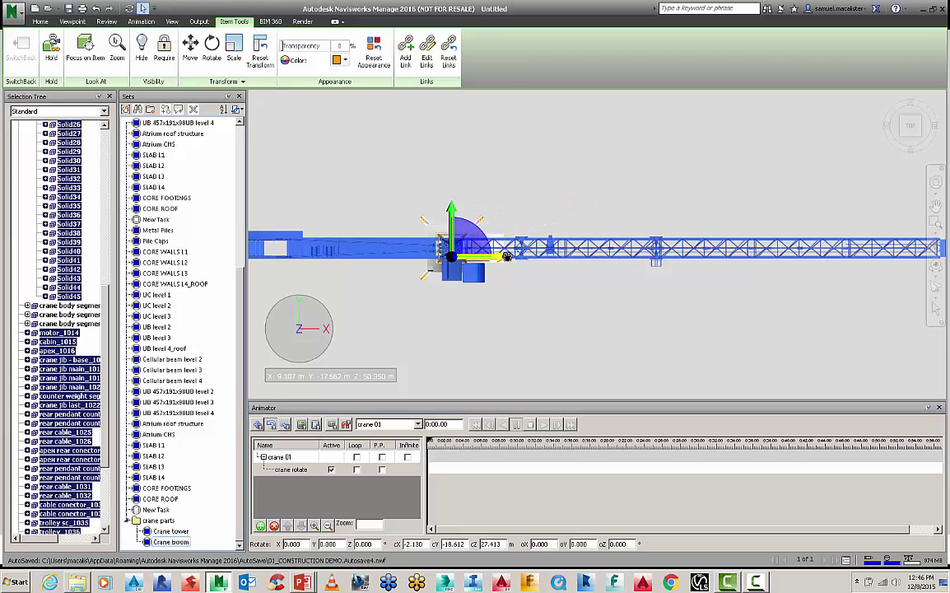
scroll(426, 281, up, 5)
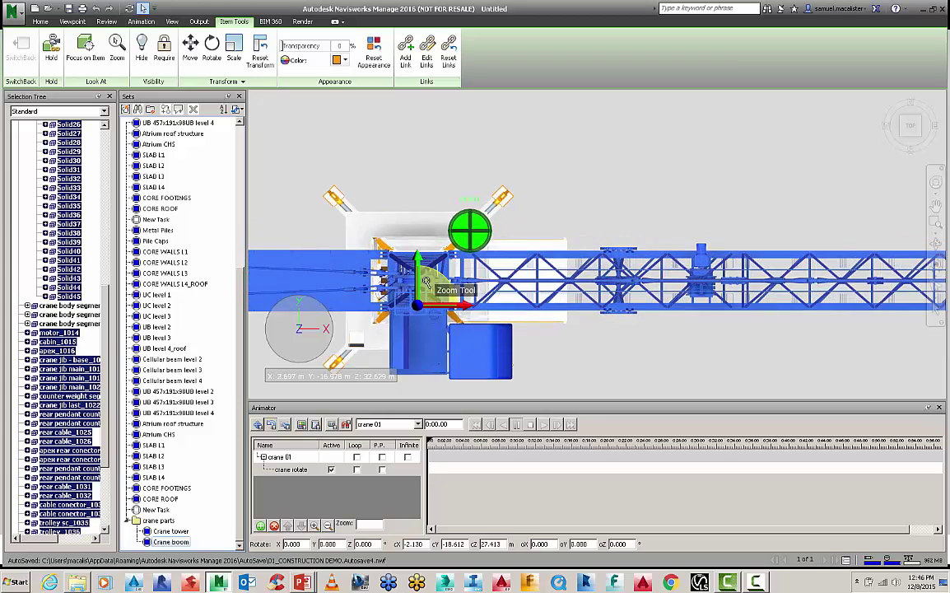
scroll(426, 281, up, 5)
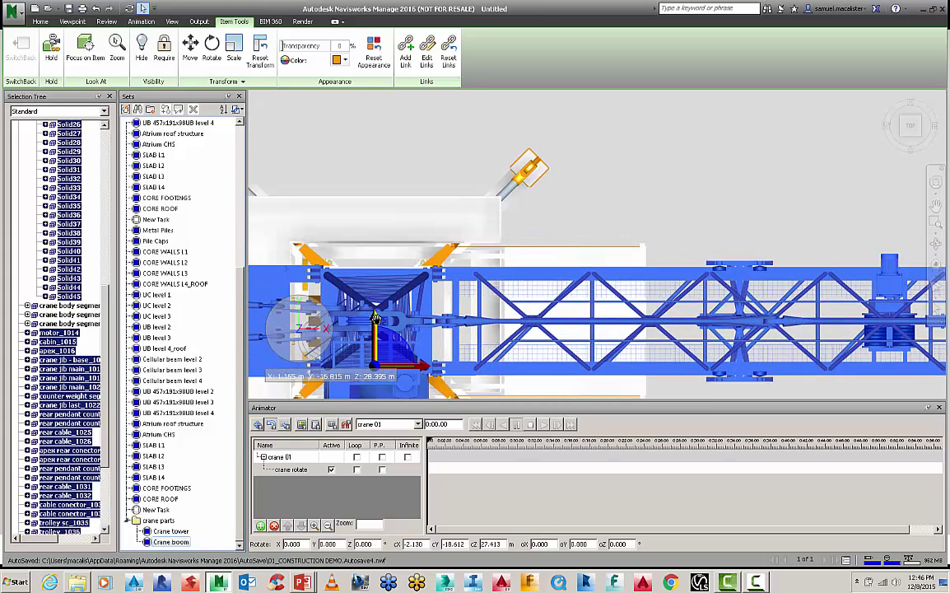
drag(375, 317, 372, 273)
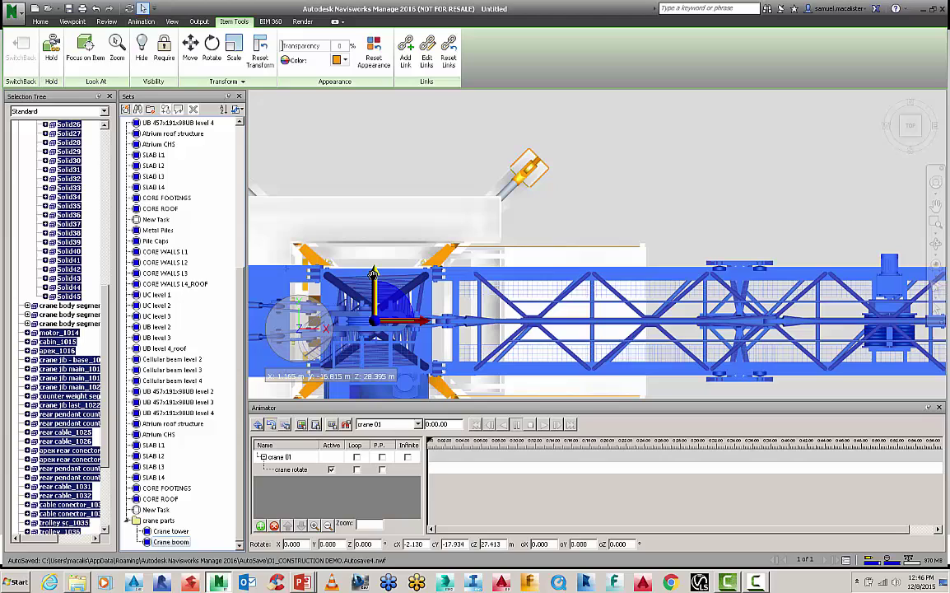
drag(424, 321, 421, 322)
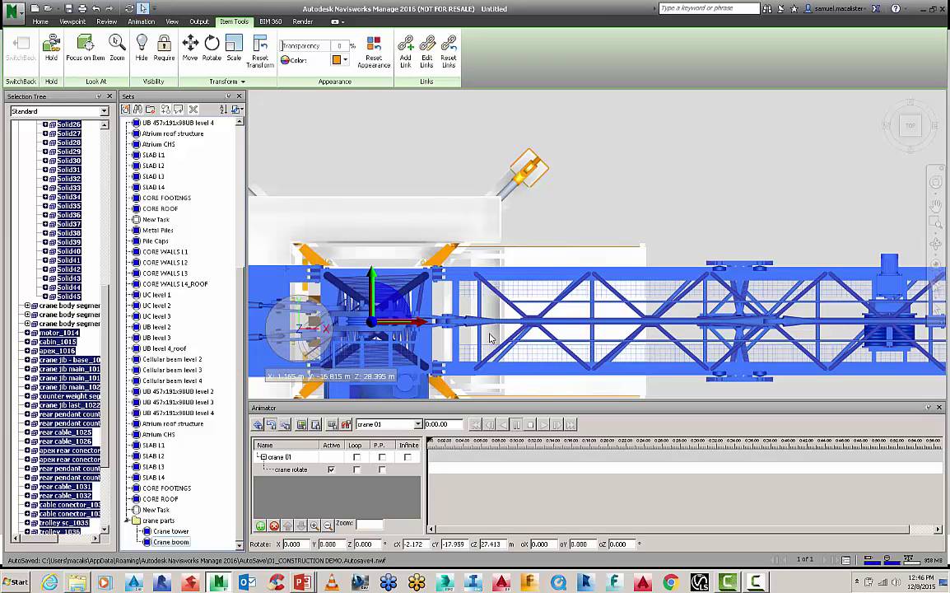
scroll(484, 333, down, 5)
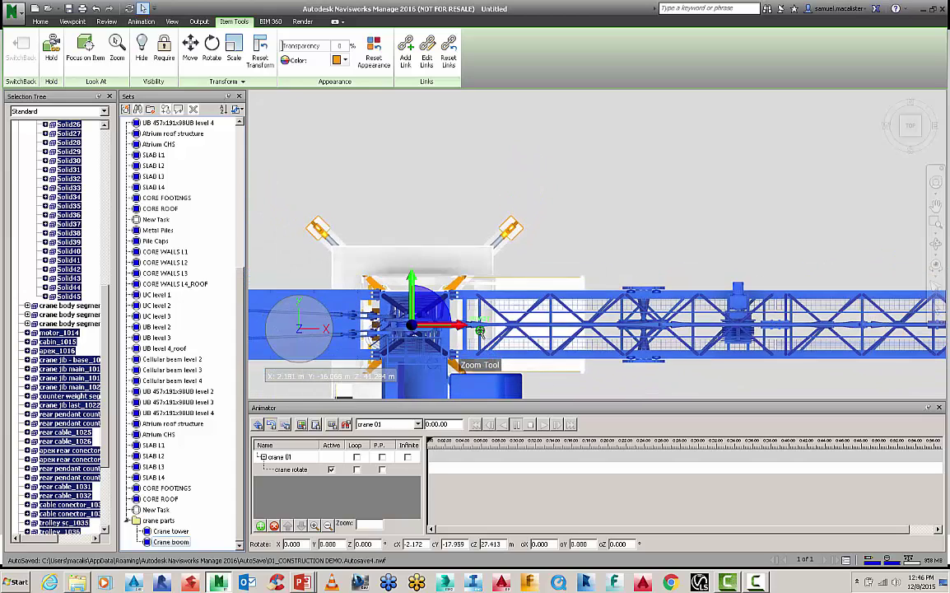
Zoom out and pan so the whole jib and its rotation centre are centred on screen
scroll(481, 332, down, 5)
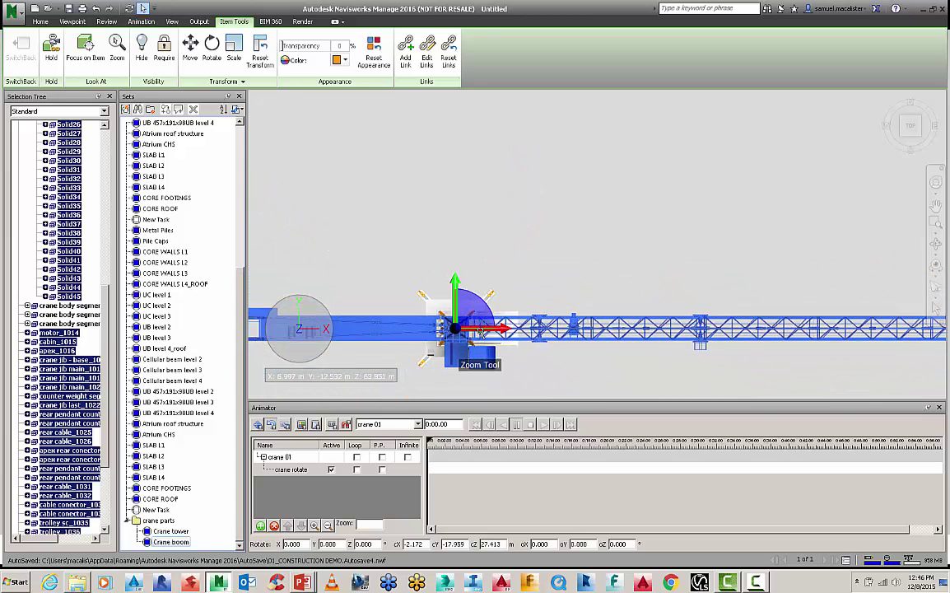
scroll(480, 332, down, 5)
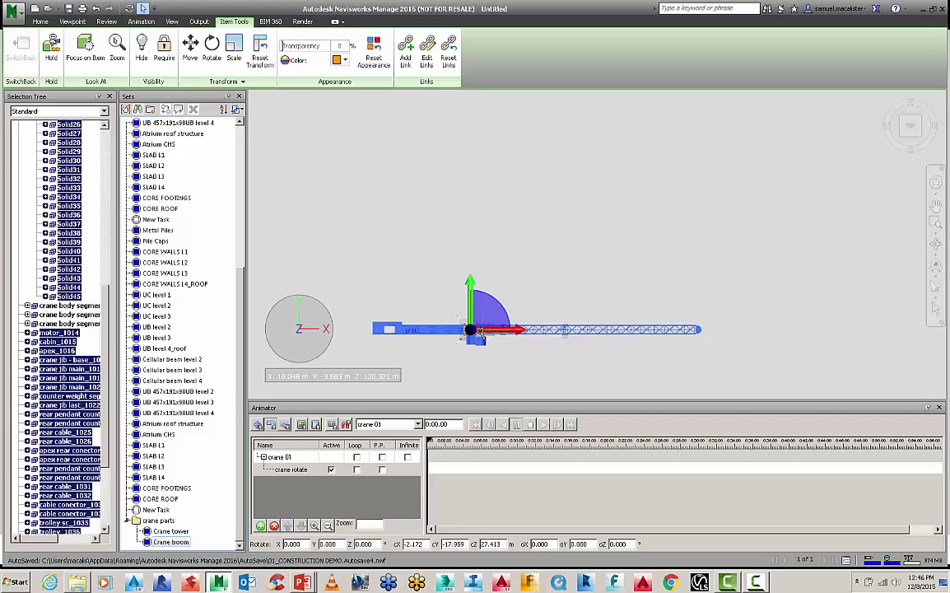
right_click(495, 349)
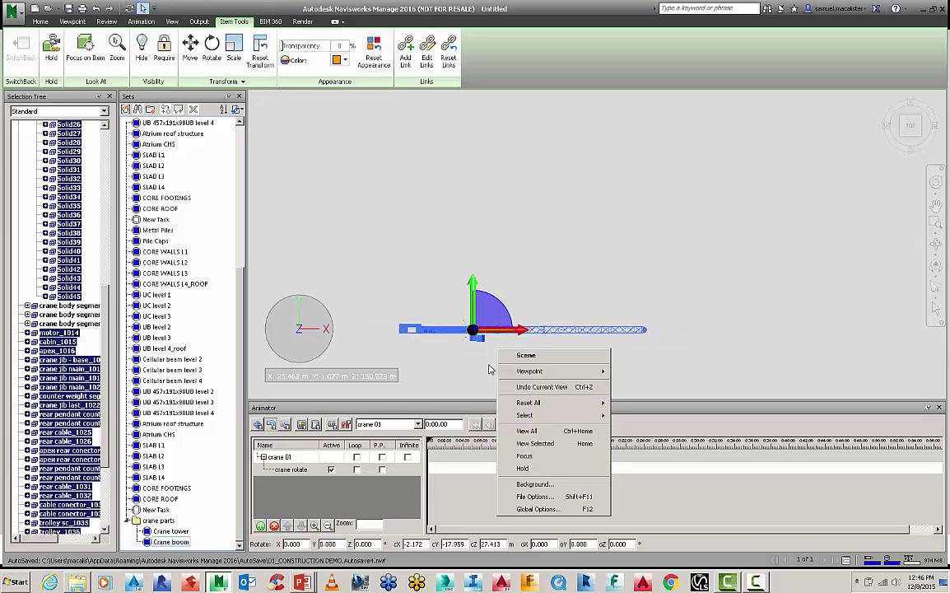
click(475, 362)
middle_drag(477, 373, 492, 317)
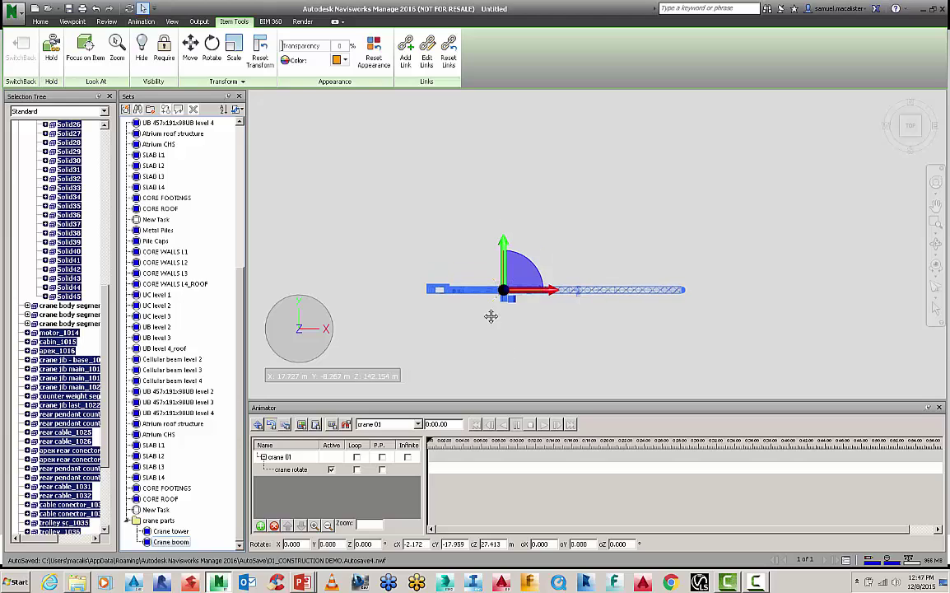
Capture keyframes at 0:00 and at 0:10 with 180° Z rotation, then rewind and play
click(335, 428)
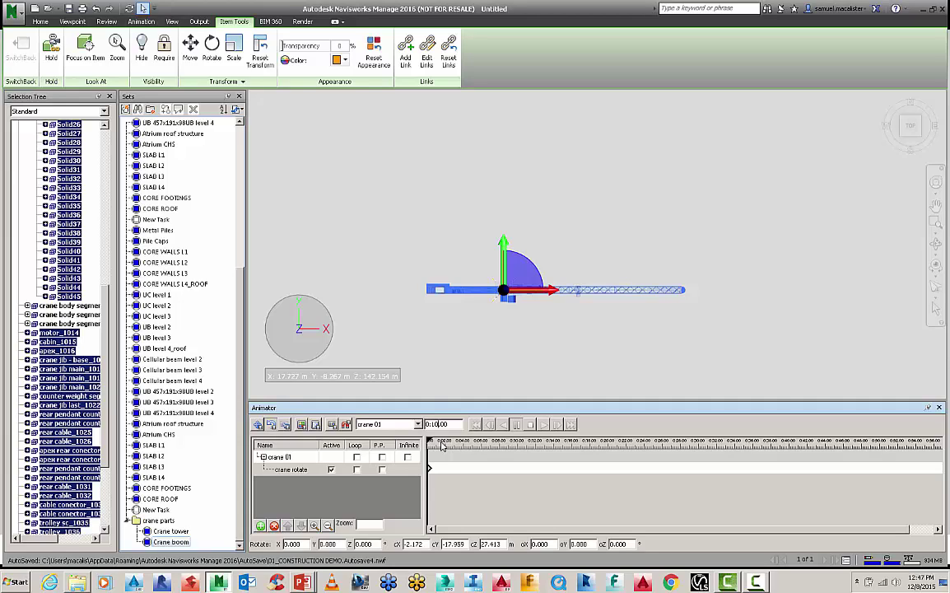
key(Return)
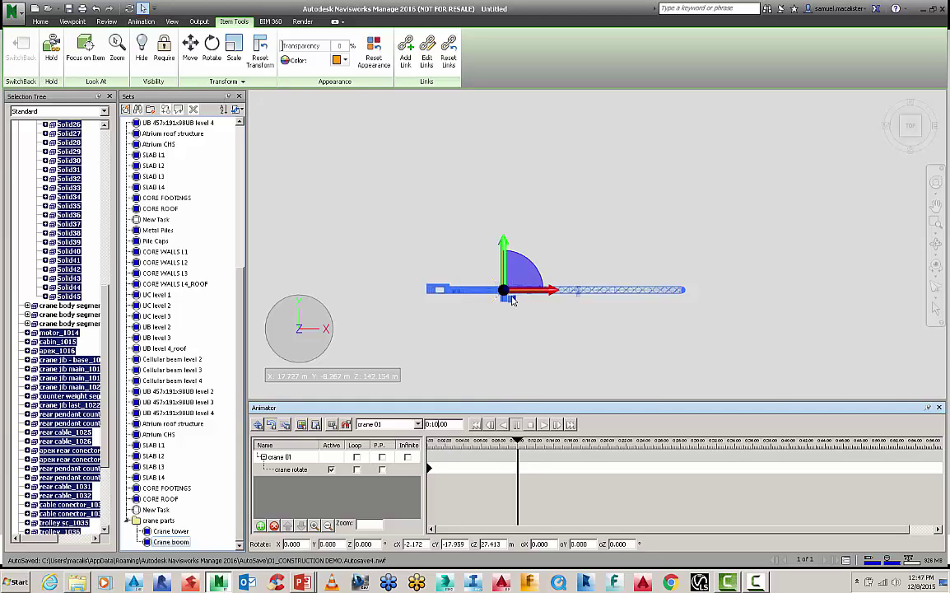
double_click(364, 544)
text(180)
key(Return)
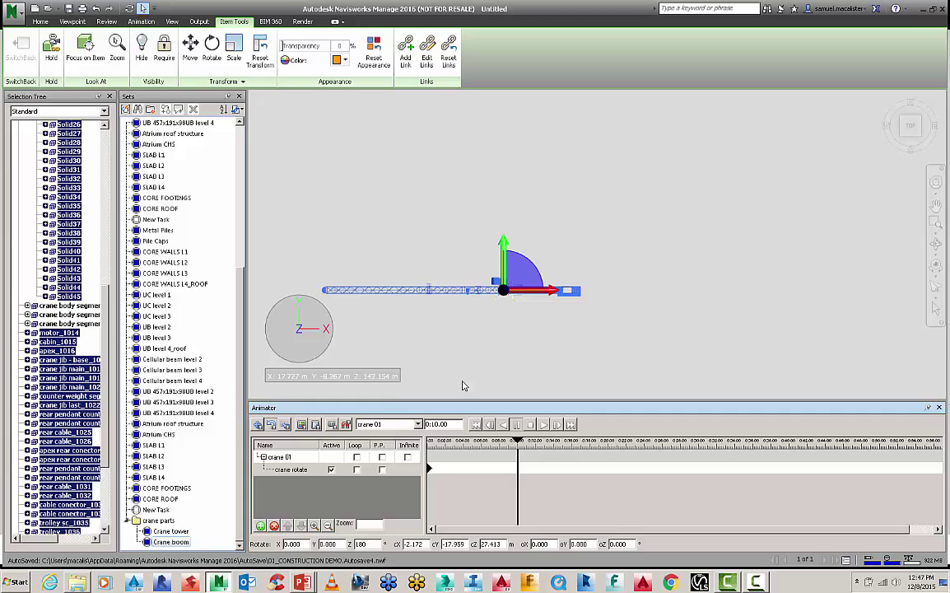
click(332, 425)
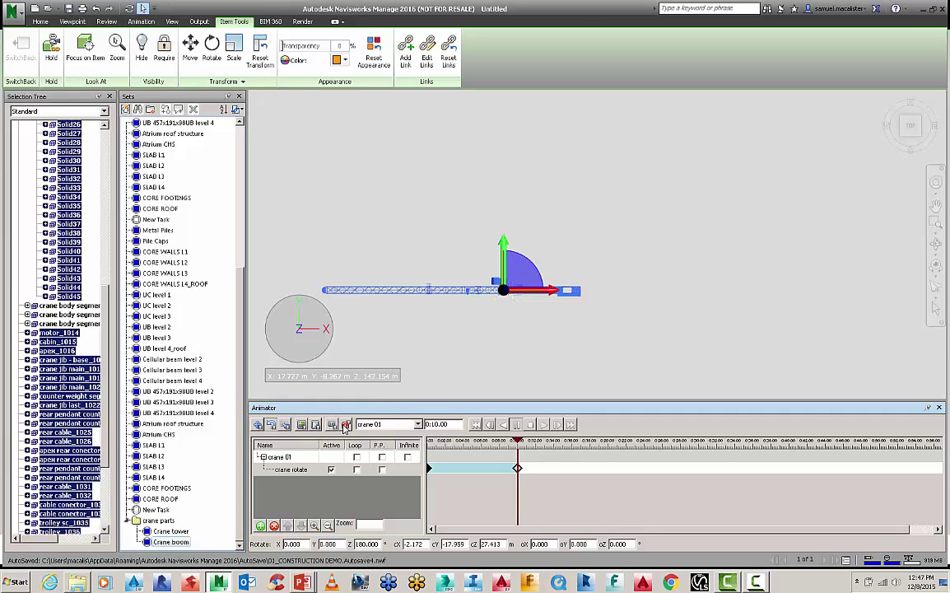
click(480, 425)
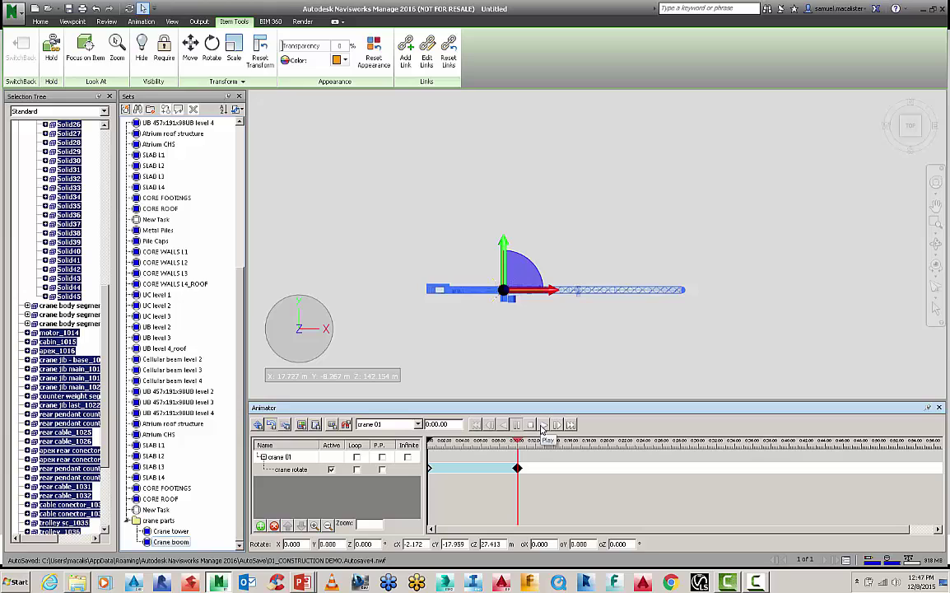
click(542, 425)
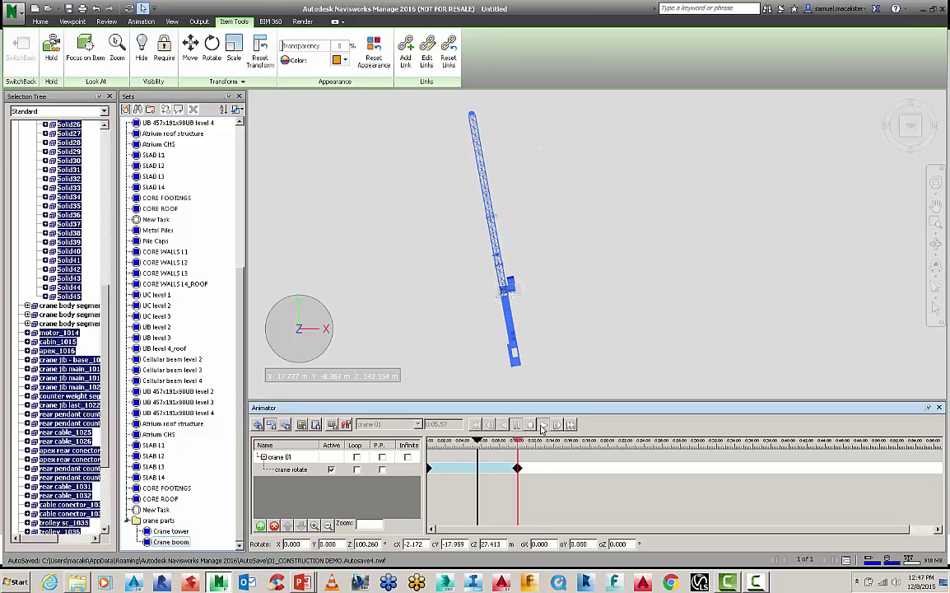
Stop the crane animation and switch the camera to Perspective
click(531, 424)
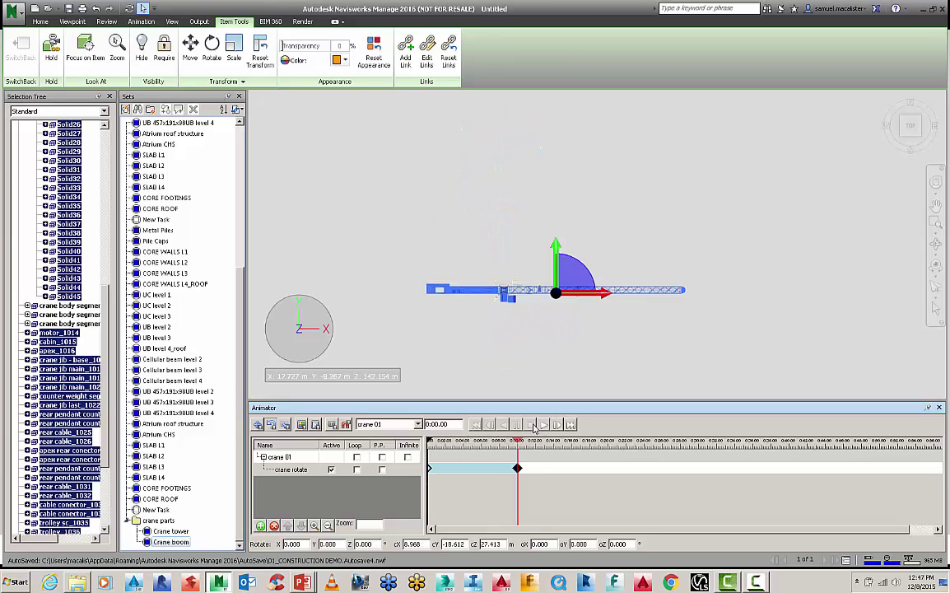
click(72, 21)
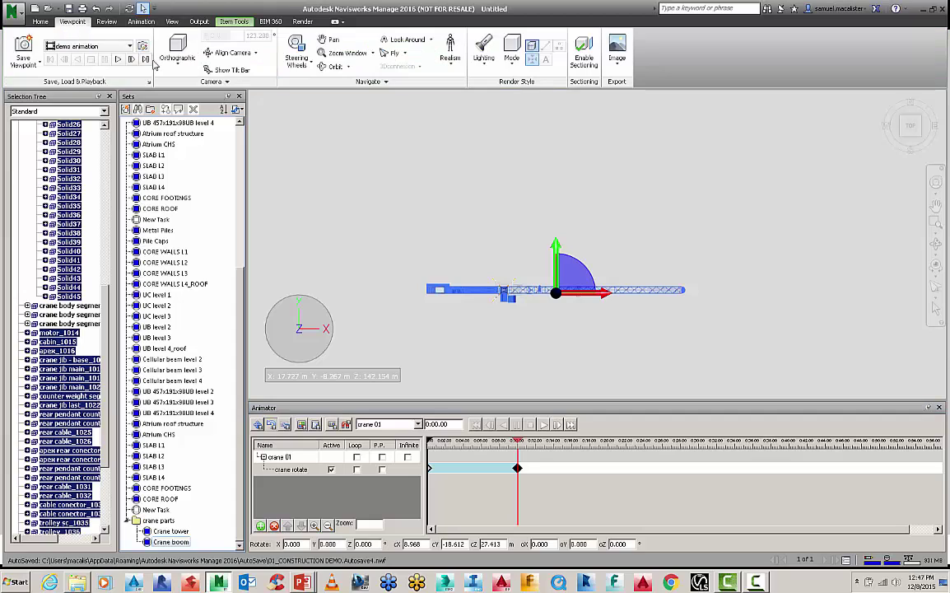
click(178, 66)
click(191, 86)
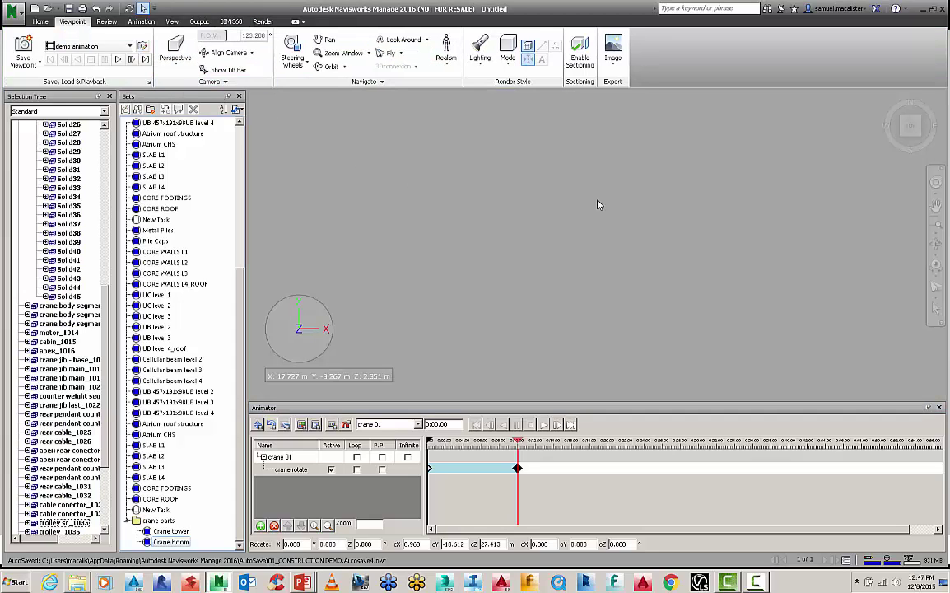
Orbit to a side-on crane view and play the rotation, zooming to watch the jib swing
click(910, 138)
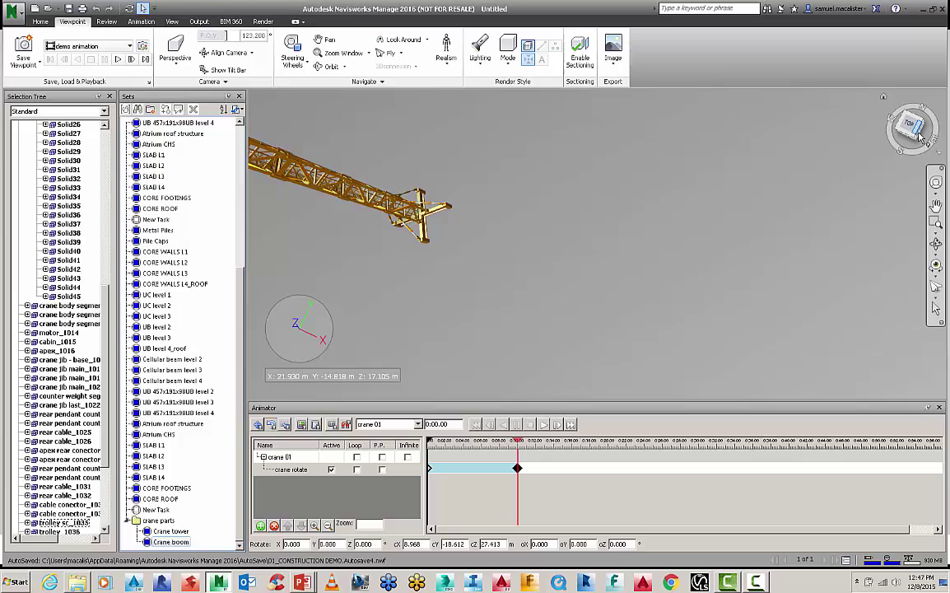
shift+middle_drag(746, 250, 534, 333)
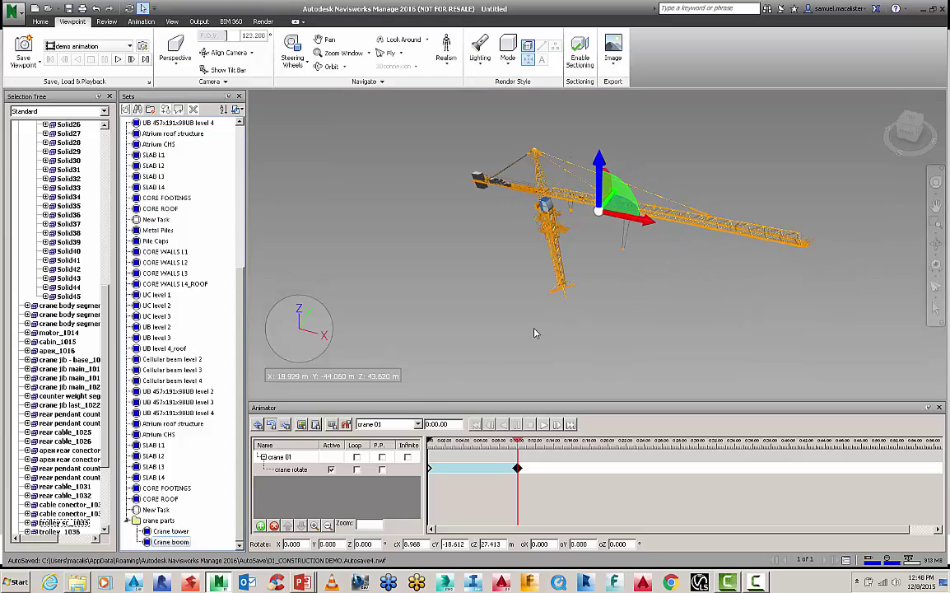
click(543, 424)
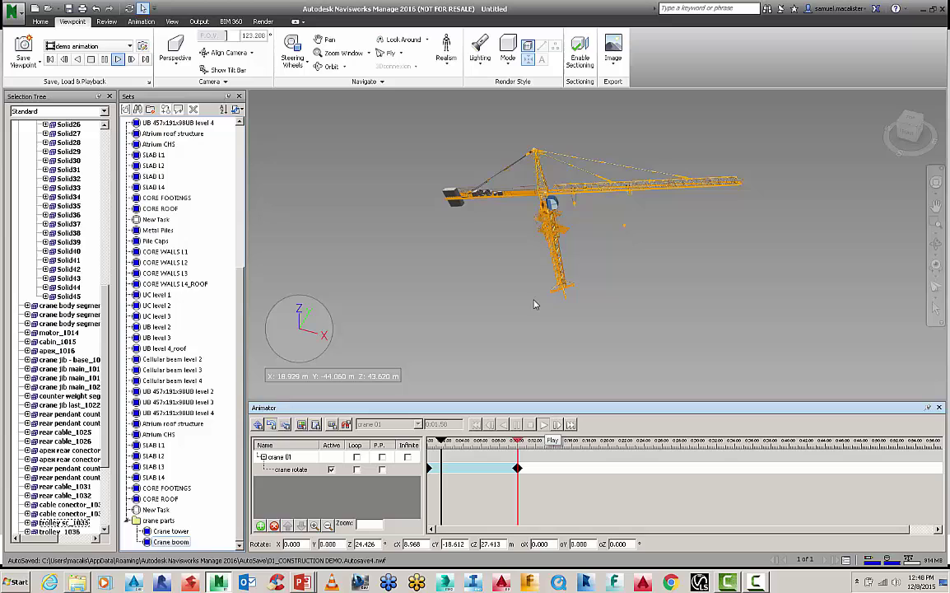
scroll(542, 244, up, 6)
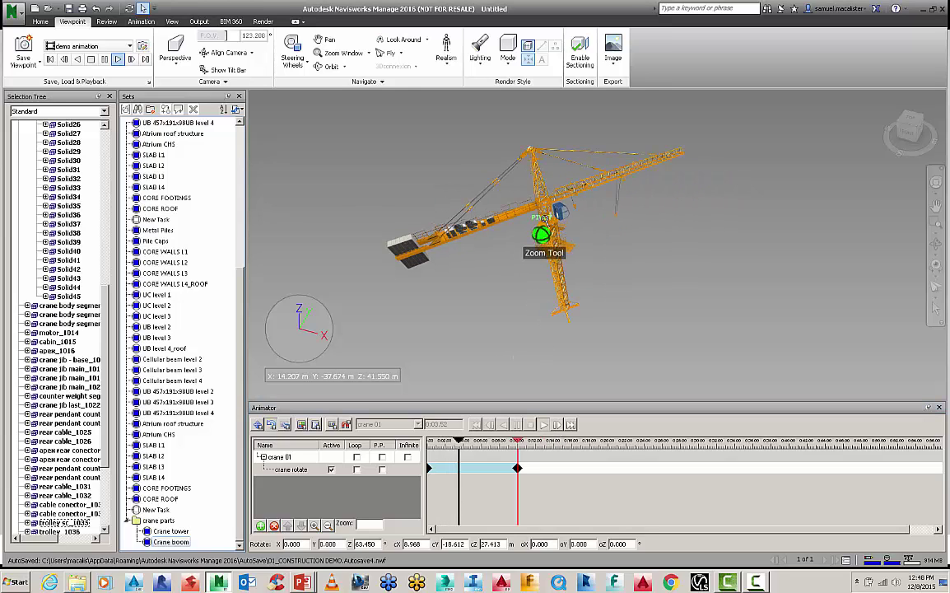
scroll(549, 205, up, 5)
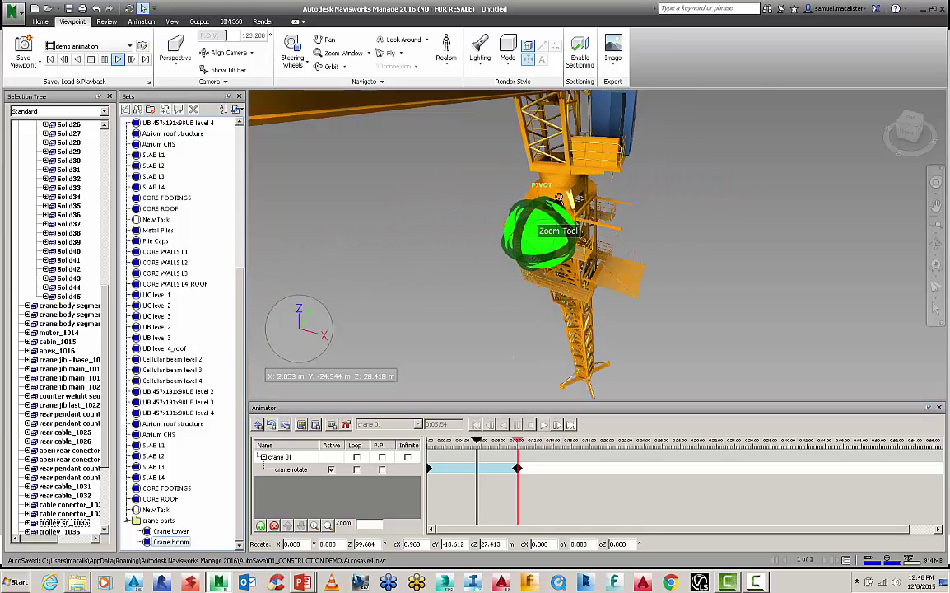
scroll(579, 167, up, 3)
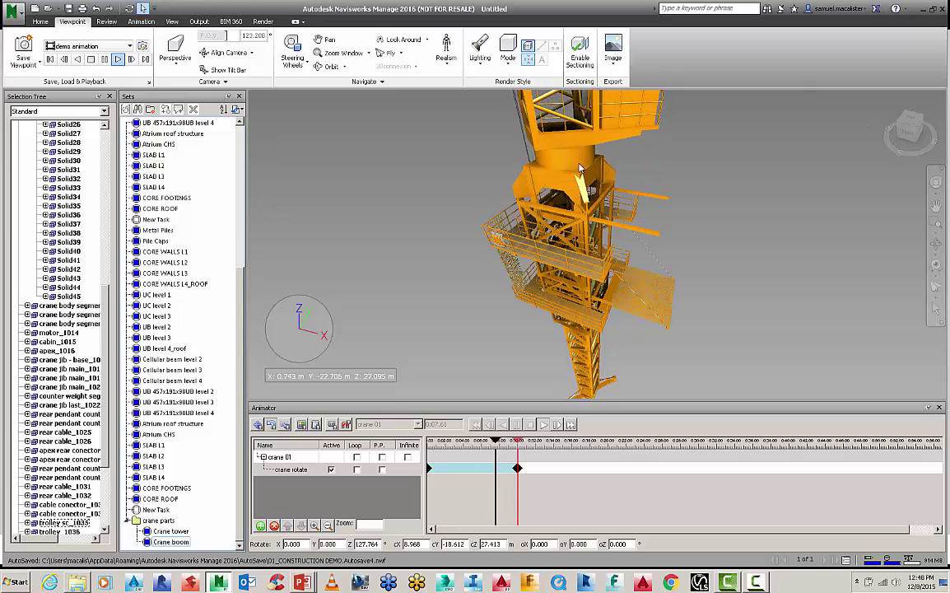
scroll(564, 167, down, 8)
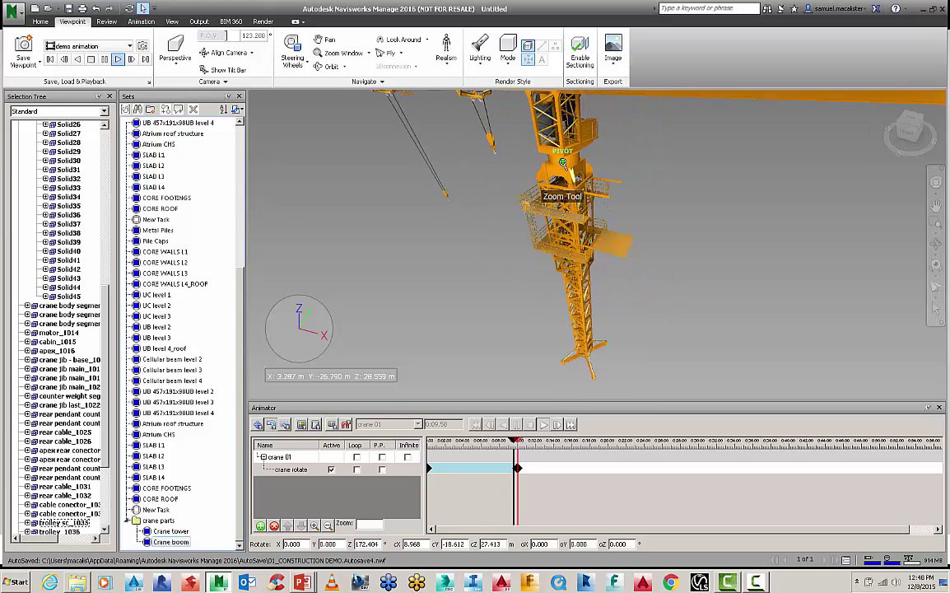
scroll(563, 164, down, 5)
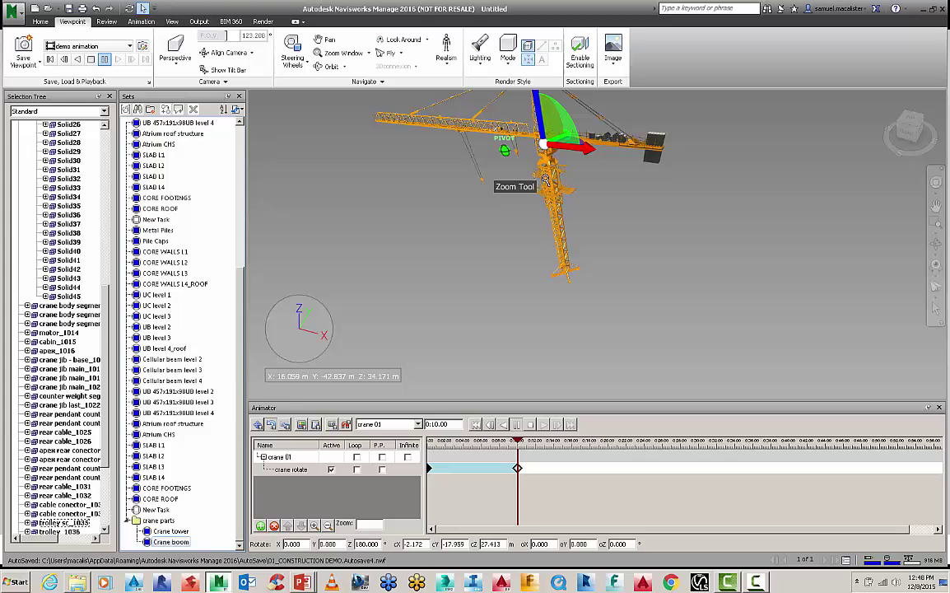
Pan the crane into view, scrub the timeline and set the Animator time to 0:20
middle_drag(503, 155, 548, 244)
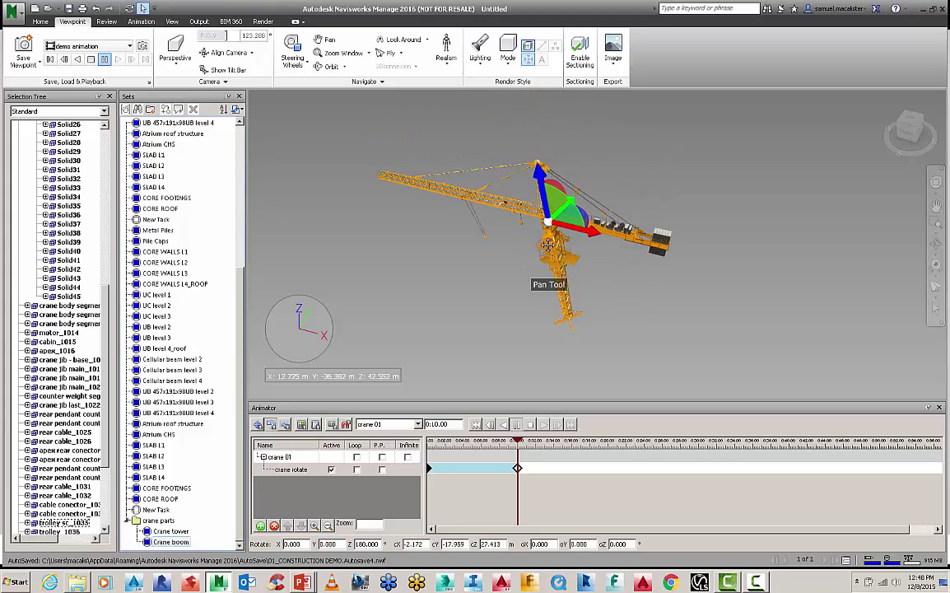
click(508, 442)
drag(496, 445, 449, 454)
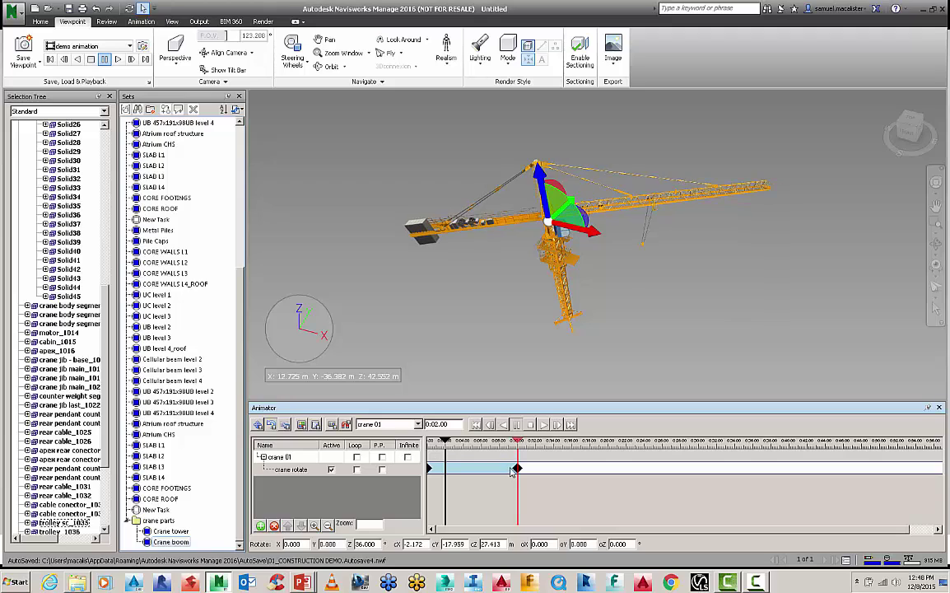
drag(517, 469, 596, 470)
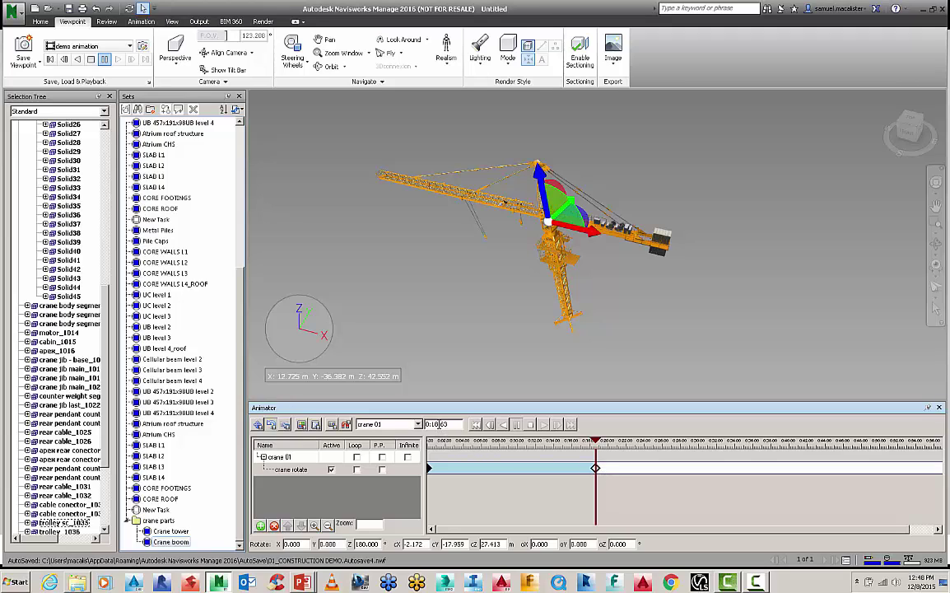
double_click(441, 425)
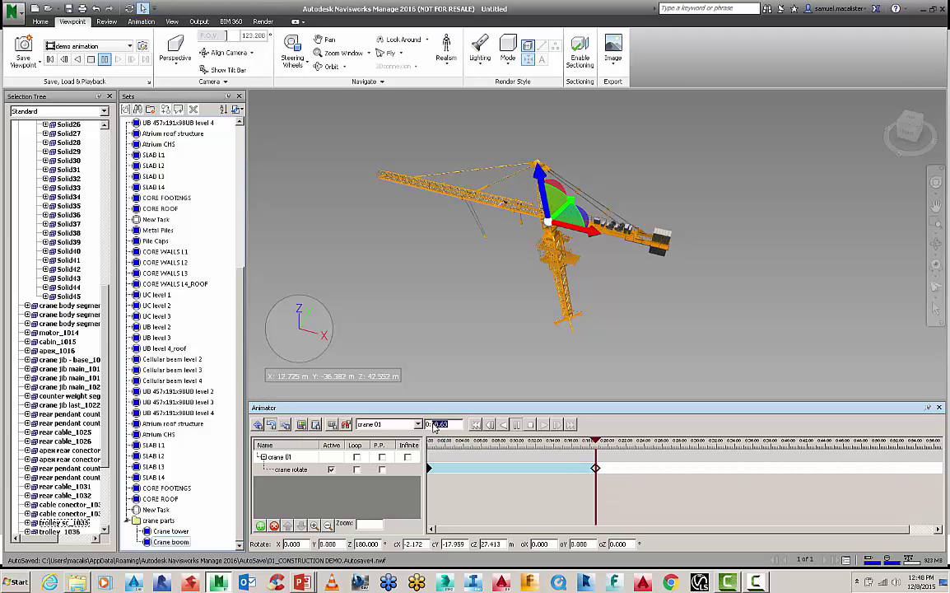
text(20)
key(Return)
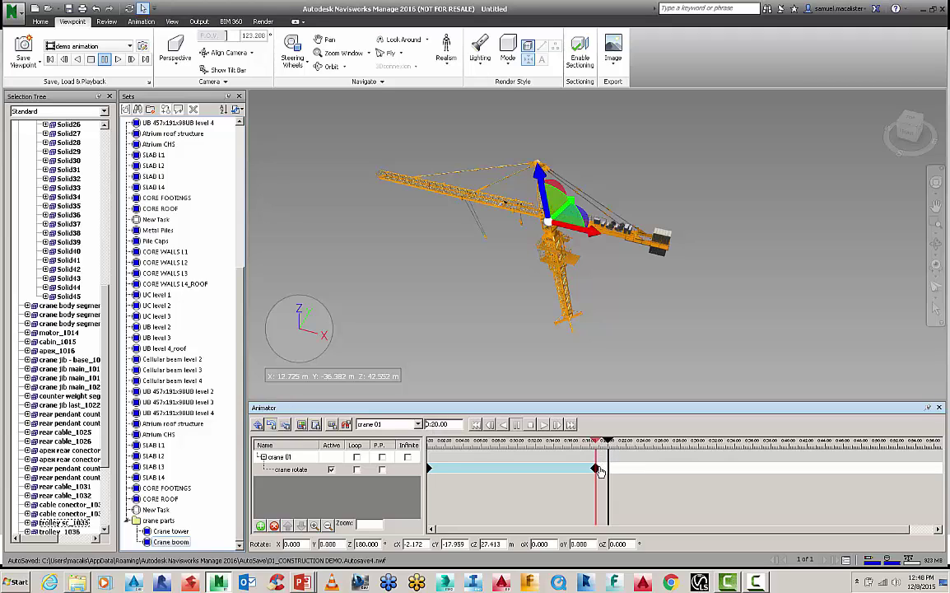
Place the end keyframe at 0:20 and confirm its values in the Edit Key Frame dialog
drag(599, 470, 608, 469)
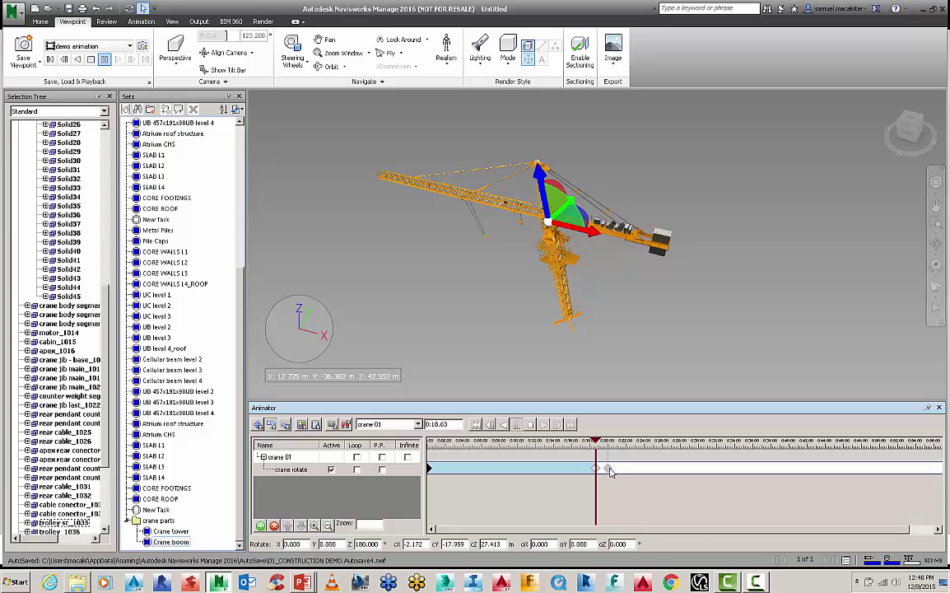
right_click(608, 469)
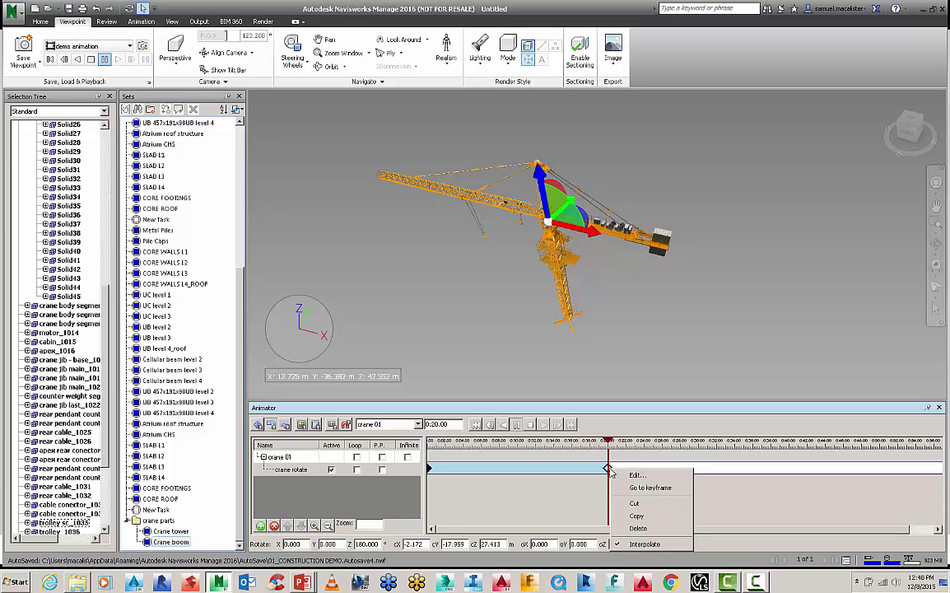
click(636, 475)
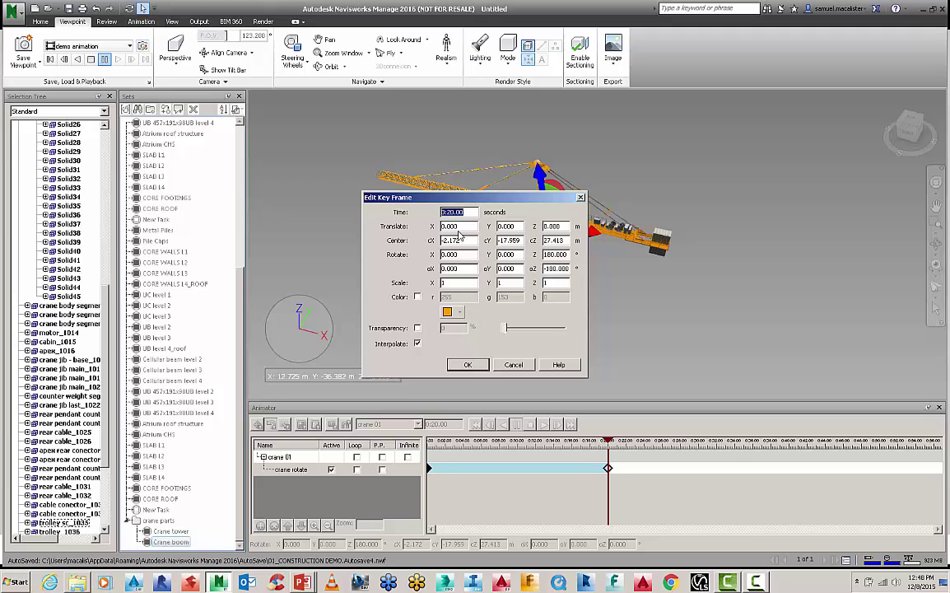
drag(468, 201, 390, 194)
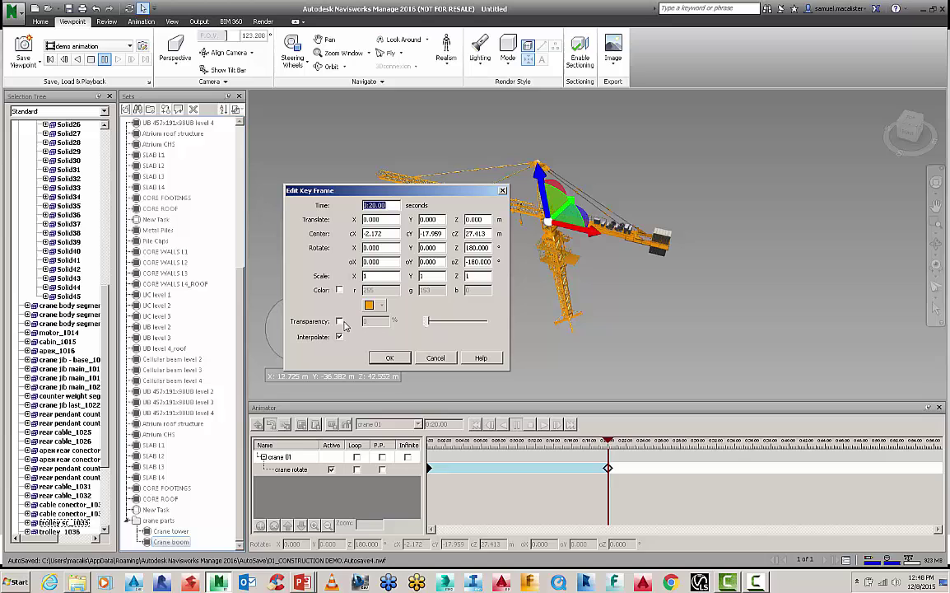
click(390, 358)
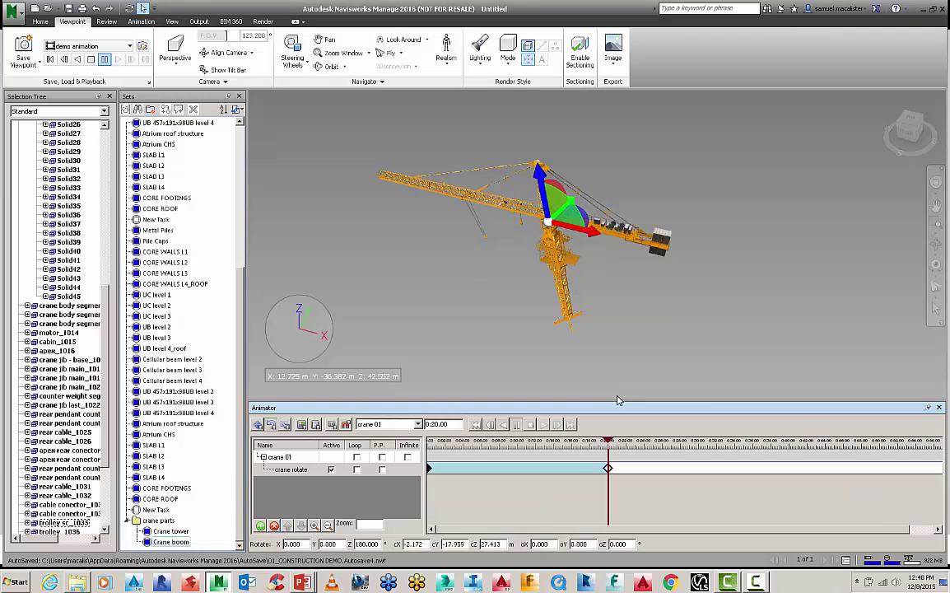
Enable Loop and P.P. on the crane rotate row and scrub past 19 s to preview the return swing
click(357, 470)
click(382, 470)
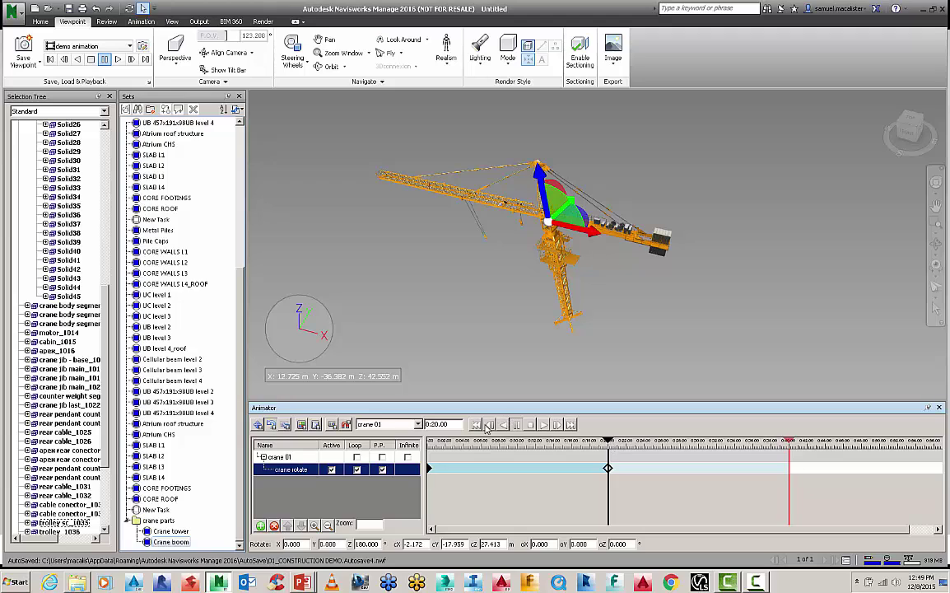
click(600, 442)
drag(603, 445, 670, 450)
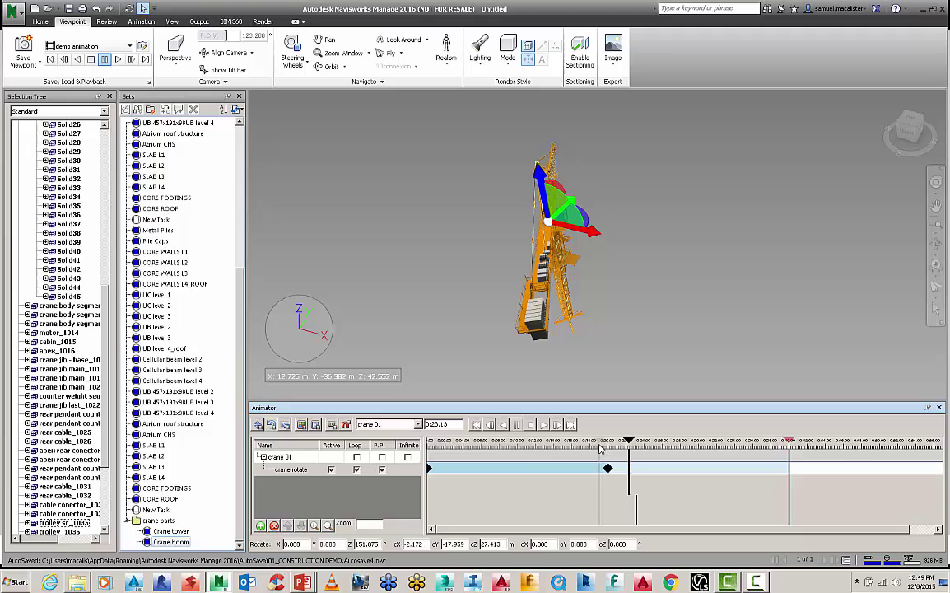
Play the looping animation from about 14 s, then stop and rewind to 0:00
drag(600, 447, 552, 444)
click(542, 425)
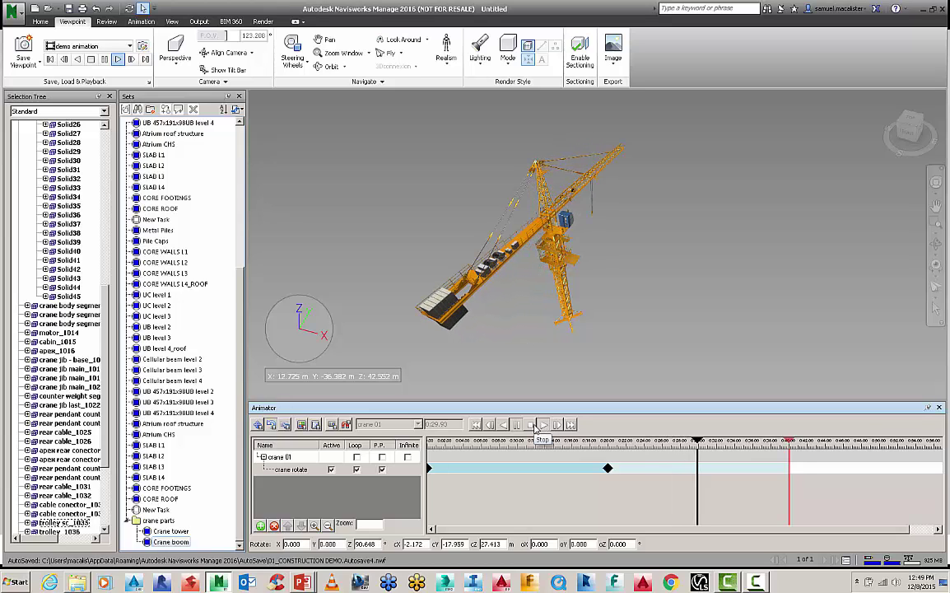
click(539, 426)
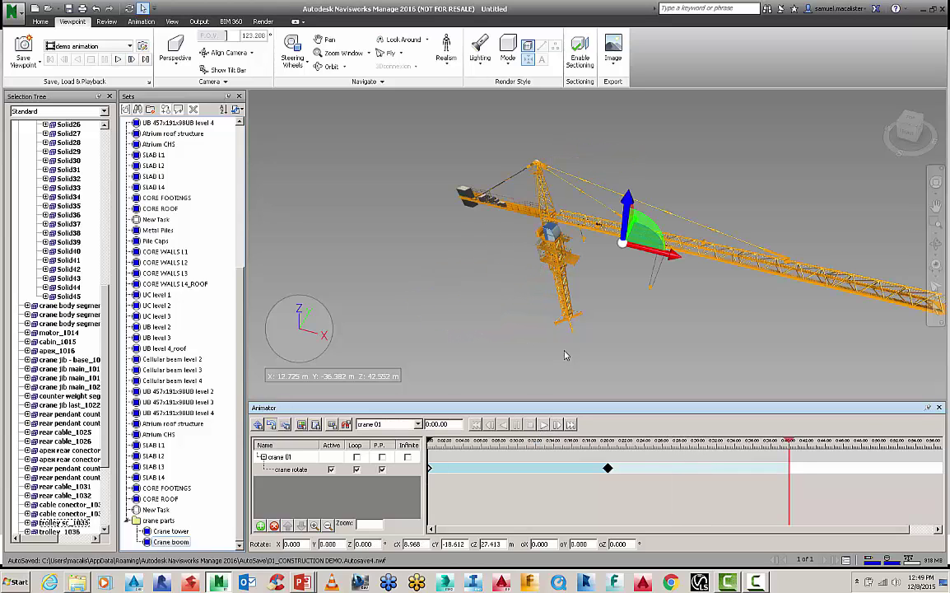
click(650, 290)
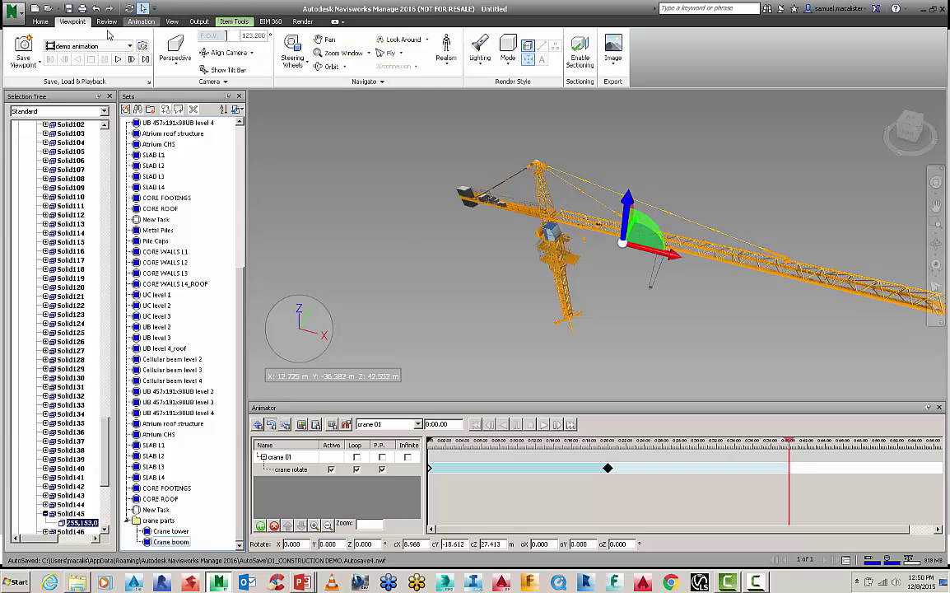
Unhide All to restore the hidden site and building objects
click(42, 22)
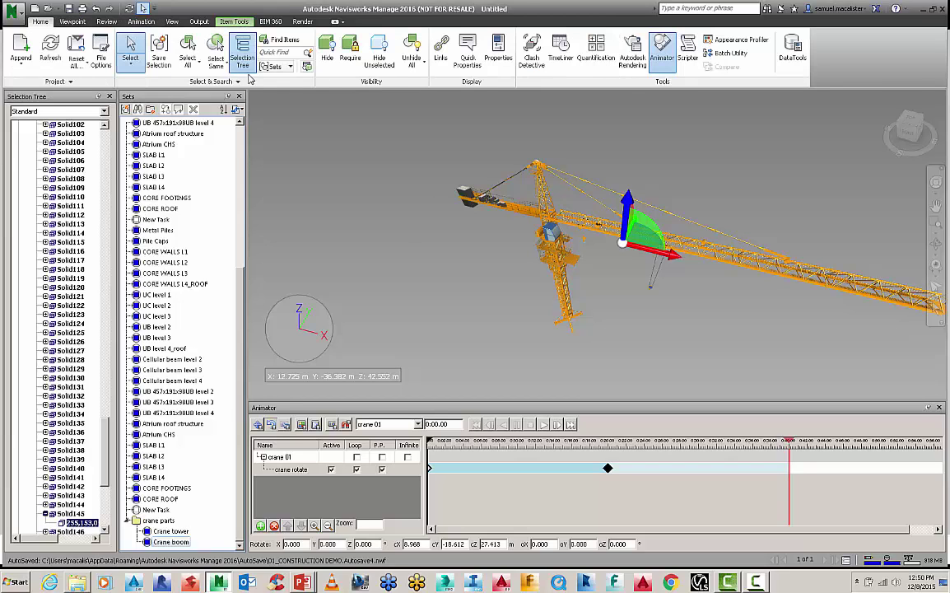
click(409, 65)
click(414, 105)
Orbit to a top-down view of the building and play the crane animation
shift+middle_drag(547, 234, 682, 185)
scroll(671, 244, up, 3)
middle_drag(671, 243, 418, 377)
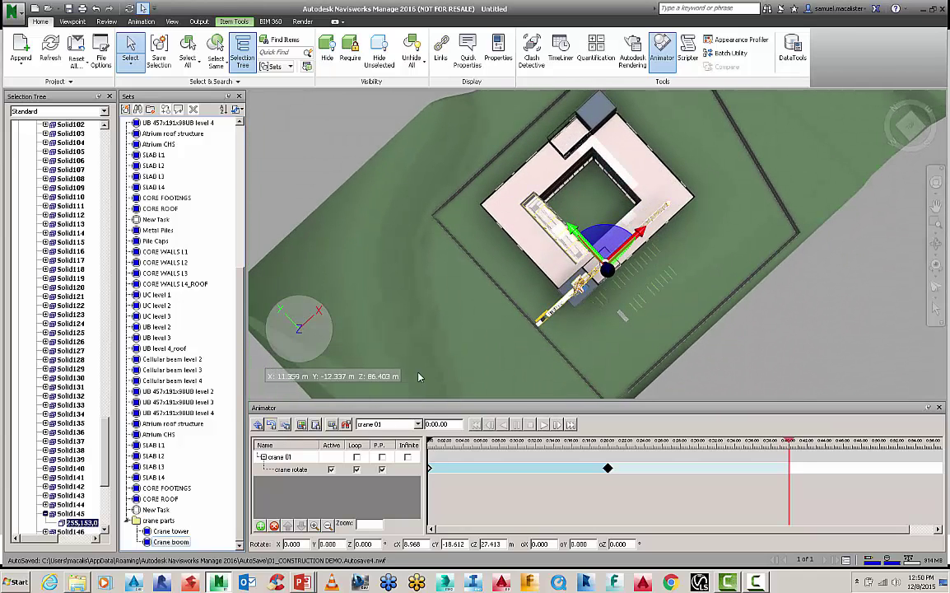
click(542, 425)
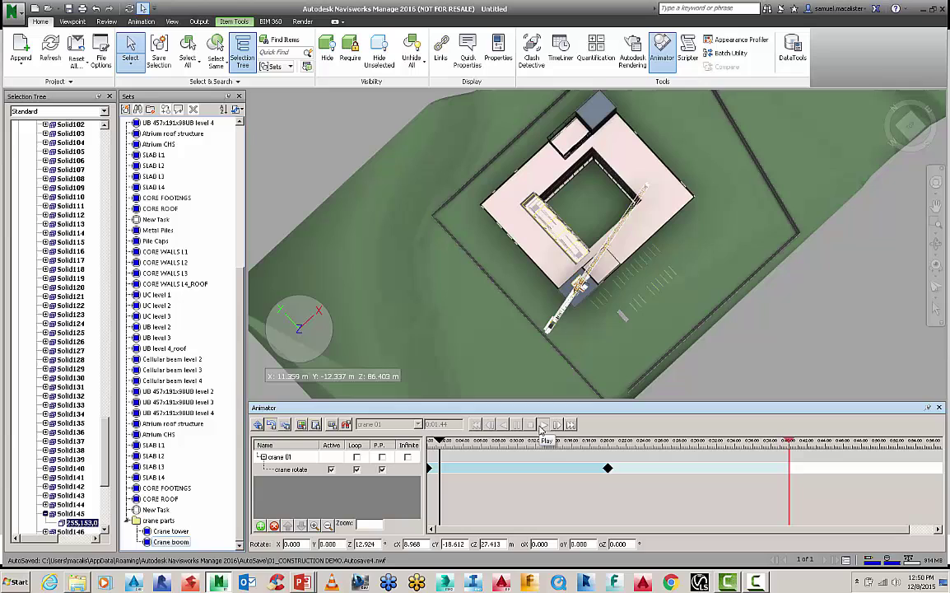